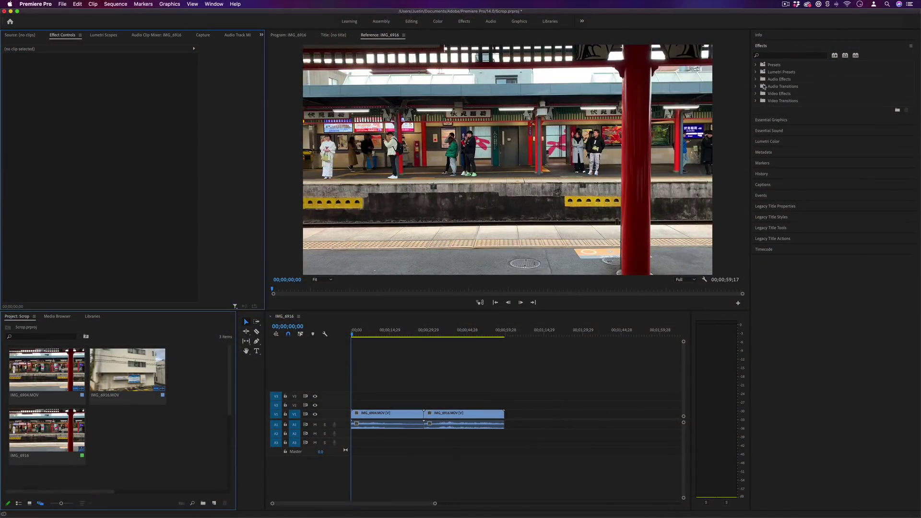
Apply the Crop effect from the Transform video effects to the IMG_6904.MOV clip in the sequence.
left_click(757, 93)
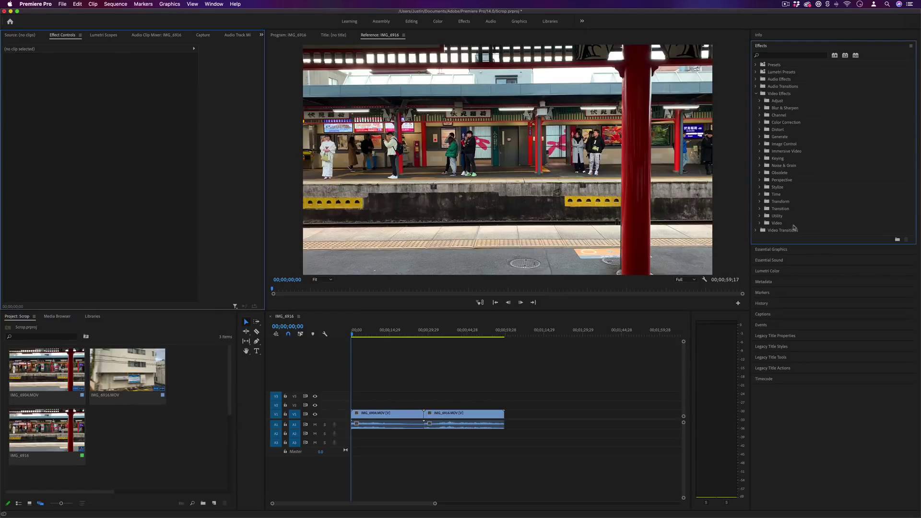
left_click(760, 201)
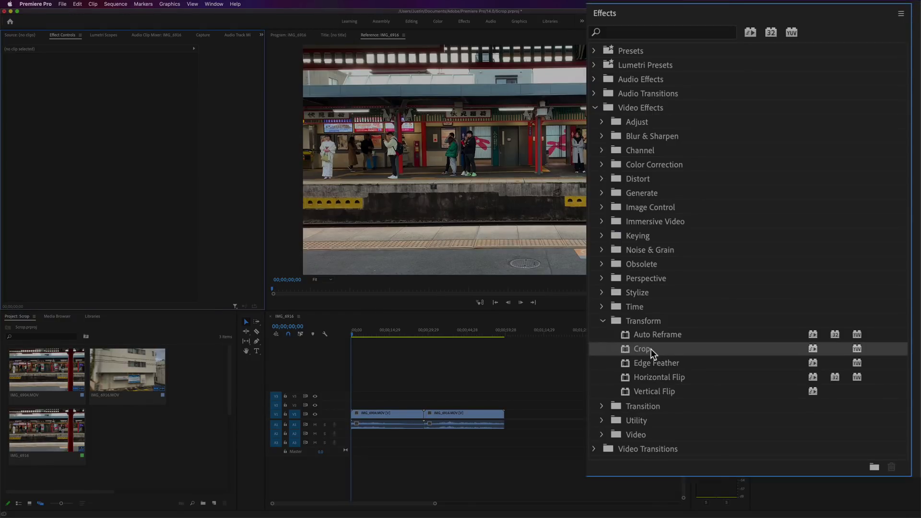
left_click_drag(787, 215, 385, 415)
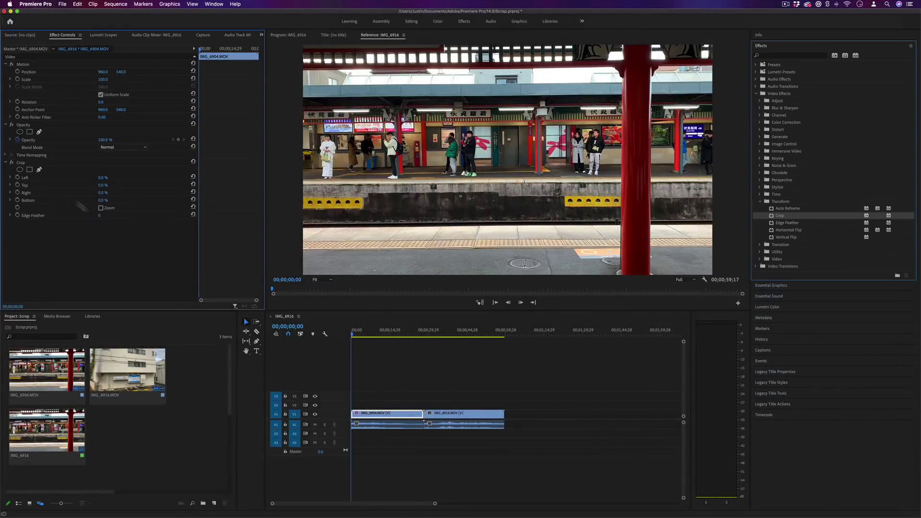
Set the Crop effect's Top to 40% and its Edge Feather to 181 on IMG_6904.MOV.
left_click(61, 91)
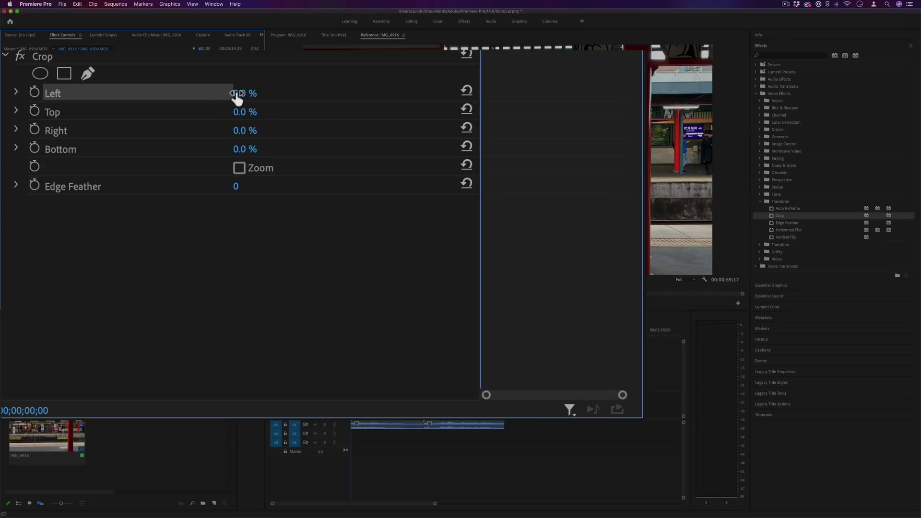
mouse_move(100, 185)
left_mouse_down()
mouse_move(123, 186)
mouse_move(103, 192)
mouse_move(116, 186)
left_mouse_up()
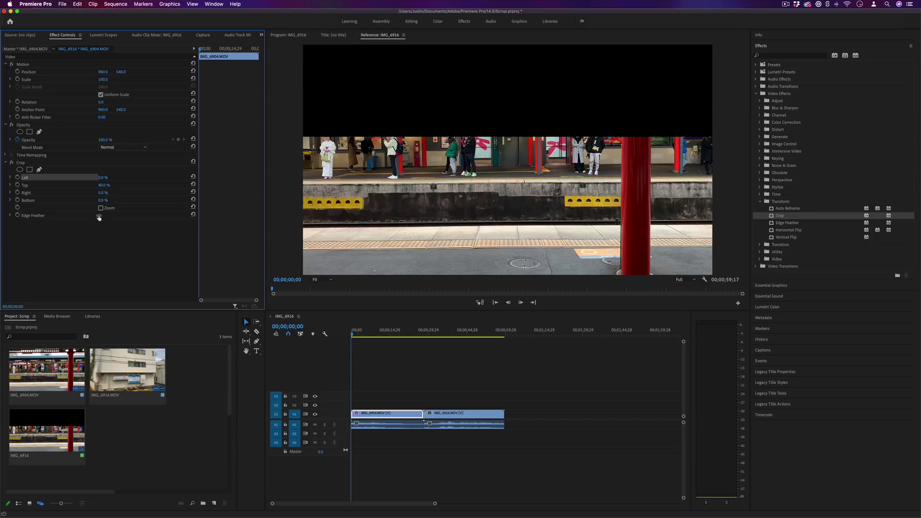
left_click_drag(99, 216, 139, 217)
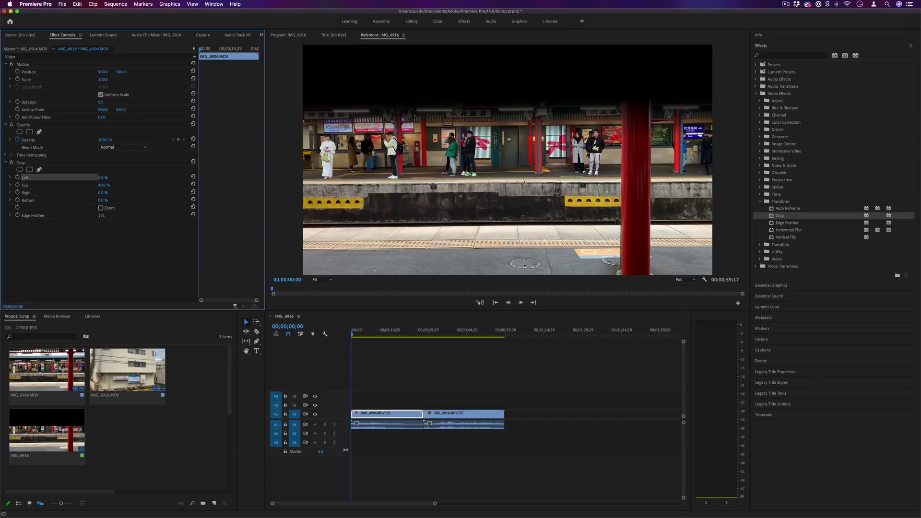
Increase the Top crop to 56% and try the Crop effect's Zoom option on and off.
mouse_move(107, 185)
left_mouse_down()
mouse_move(122, 185)
mouse_move(93, 185)
mouse_move(113, 196)
left_mouse_up()
left_click(101, 207)
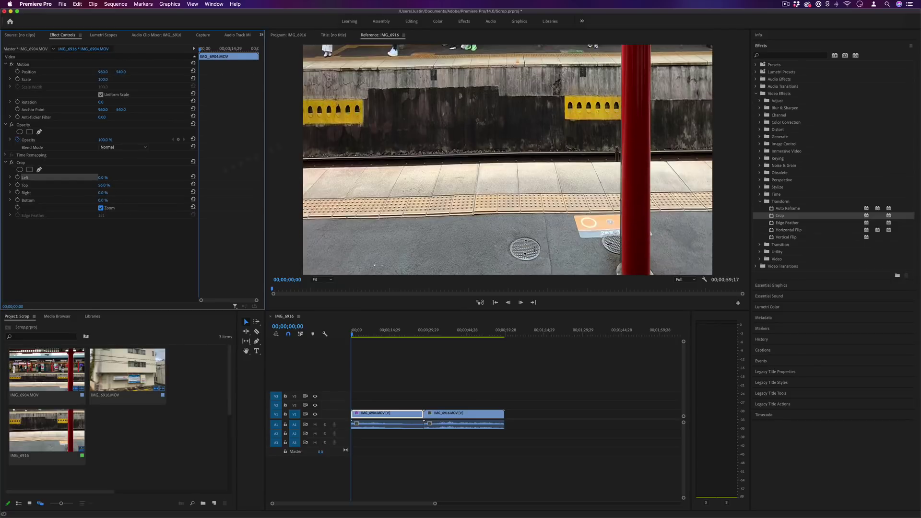
left_click(101, 208)
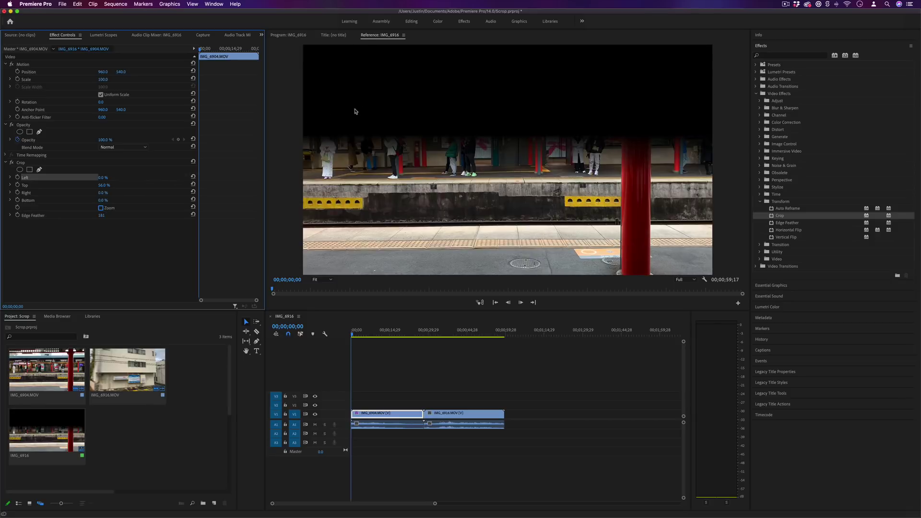
Reset the Crop effect's Top and Edge Feather to their defaults.
left_click(193, 184)
left_click(192, 215)
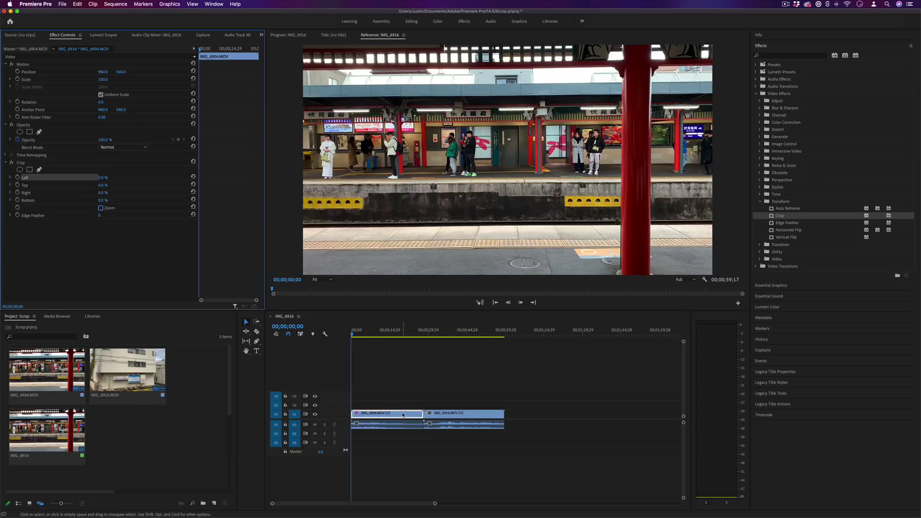
Move IMG_6904.MOV up to track V2 and slide IMG_6916.MOV earlier on V1 so it begins beneath the first clip's end.
left_click_drag(402, 414, 424, 418)
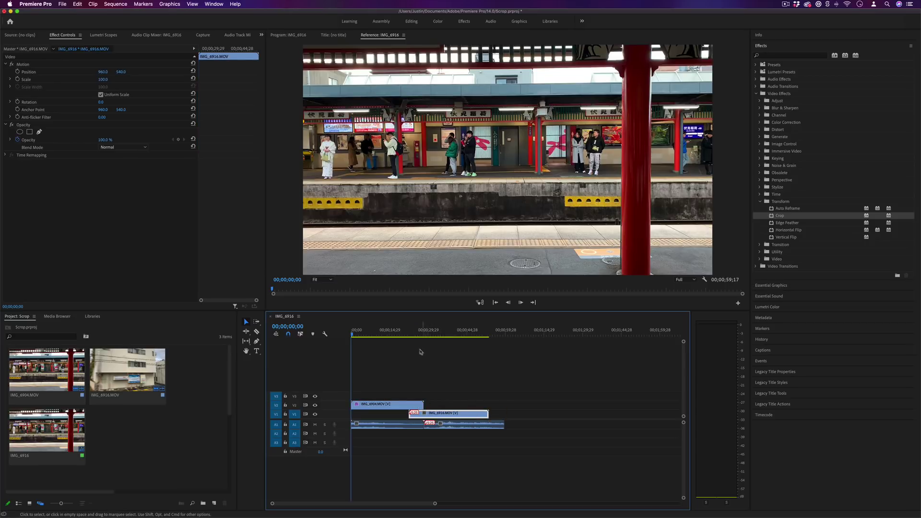
Keyframe the upper clip's Top crop from 0% at 00;00;22;17 to 100% at 00;00;24;12.
left_click(408, 331)
left_click(417, 406)
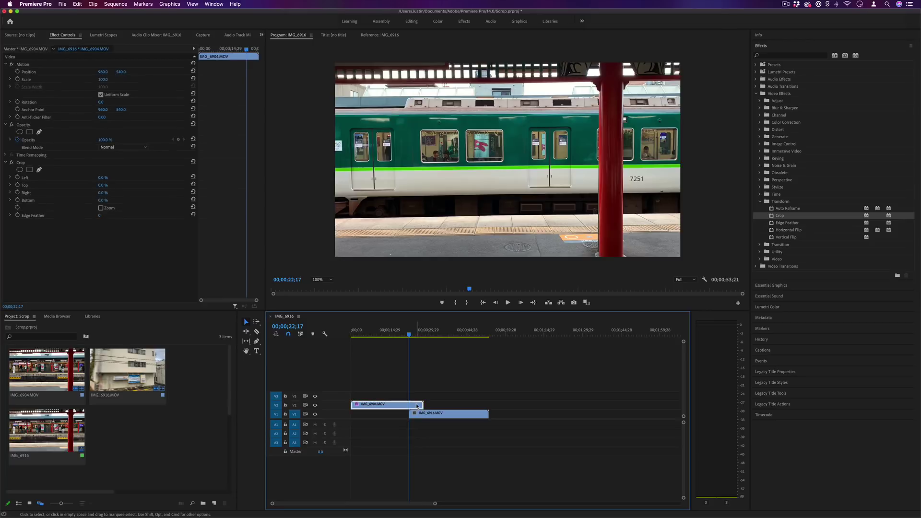
left_click(17, 185)
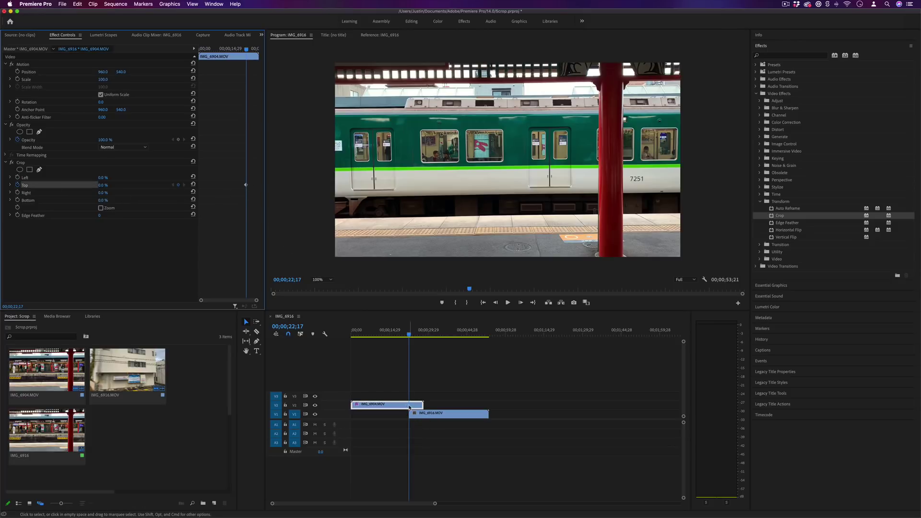
left_click_drag(409, 334, 413, 334)
key("space")
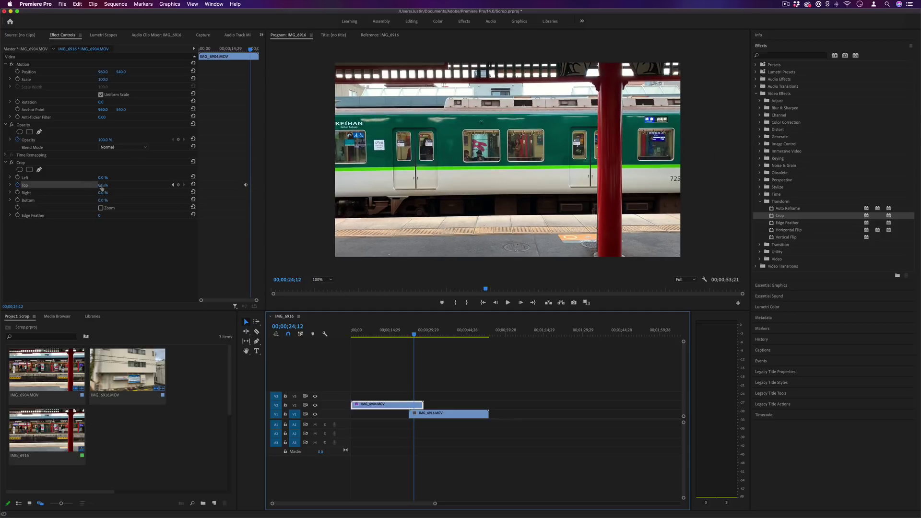
mouse_move(101, 187)
left_mouse_down()
mouse_move(148, 187)
mouse_move(113, 188)
left_mouse_up()
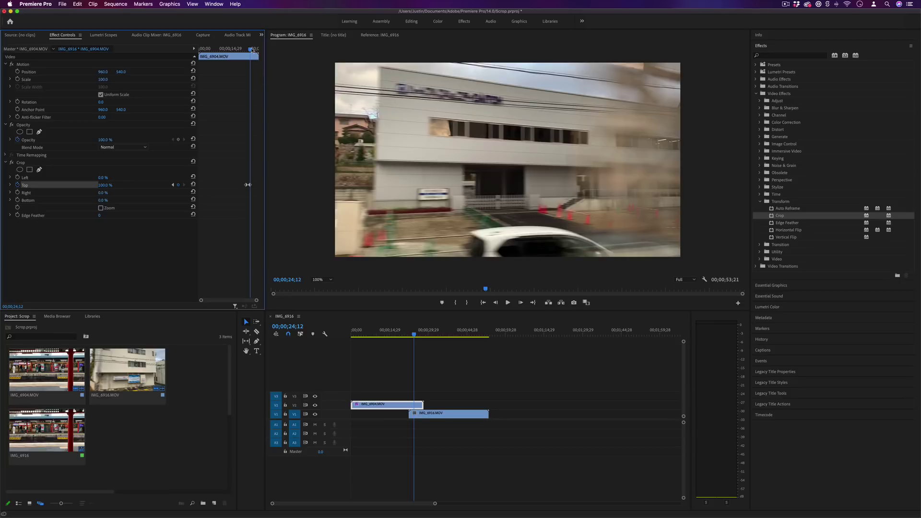
Play the crop wipe and temporarily hide track V1 to examine the upper clip's animated crop on its own.
left_click_drag(250, 49, 247, 50)
key("space")
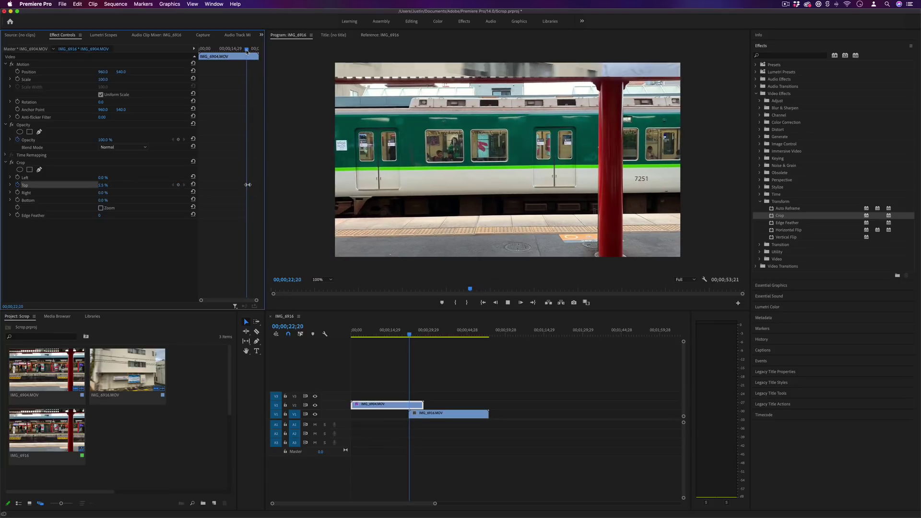
key("space")
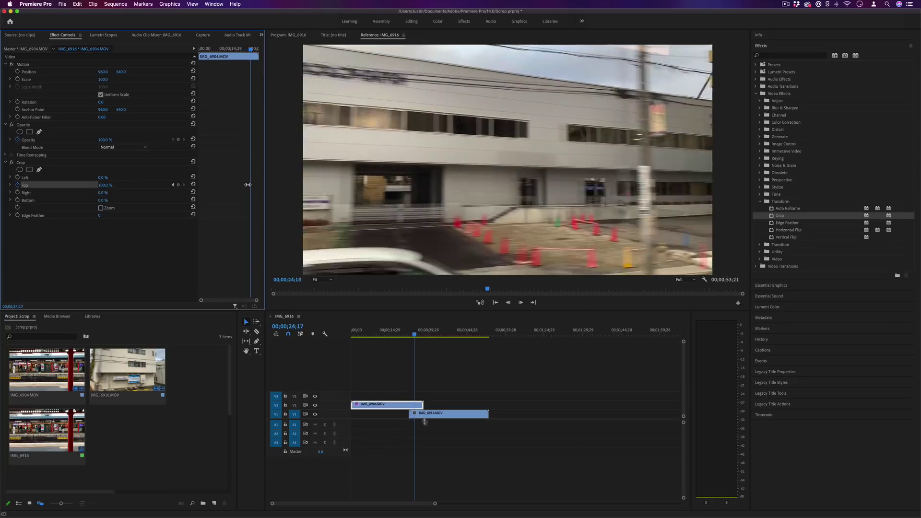
left_click(315, 414)
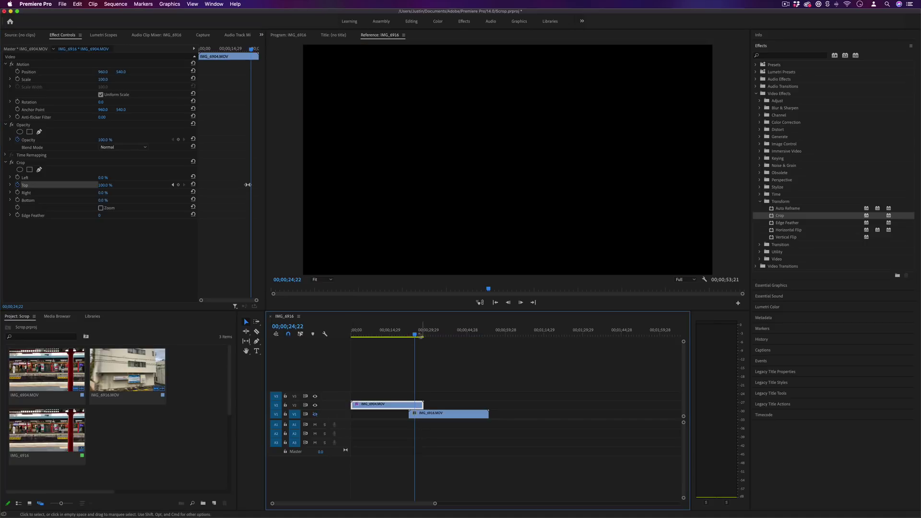
left_click_drag(414, 334, 411, 335)
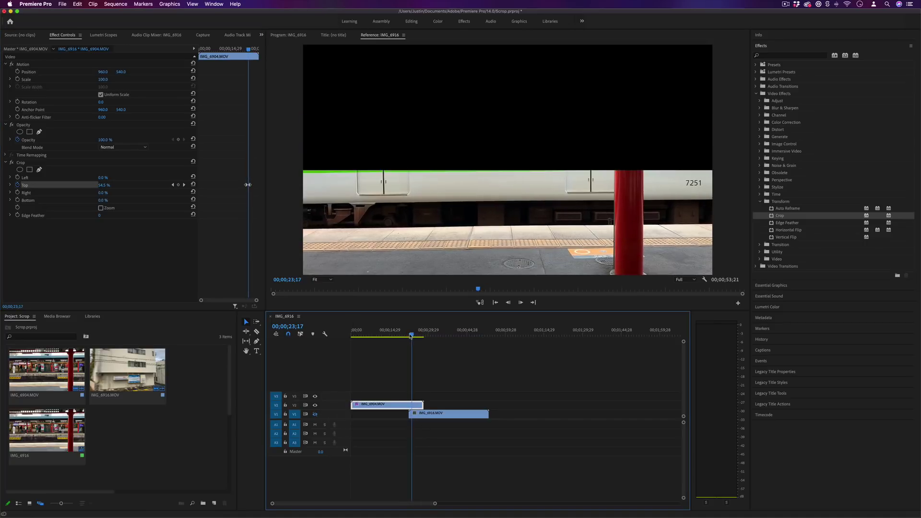
left_click(315, 415)
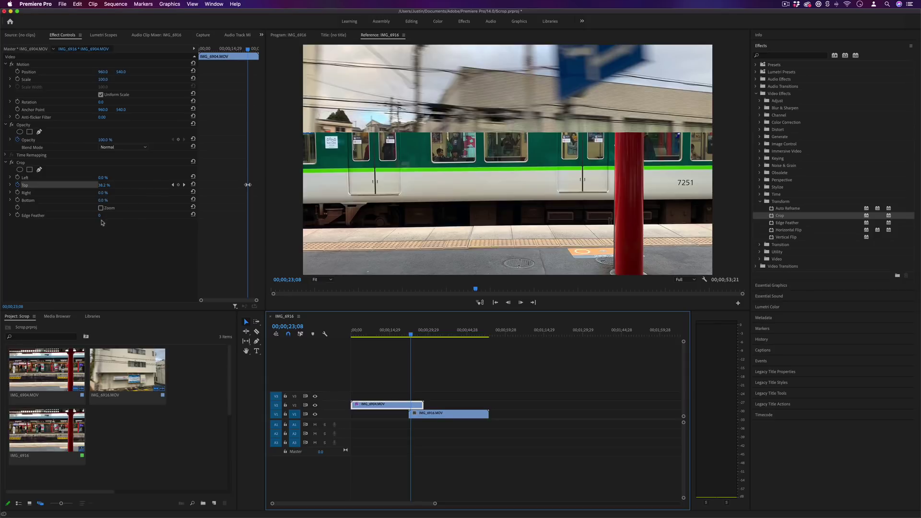
Set the crop's Edge Feather to 75 and keyframe Right from 0 to 83% and Bottom from 0 to 20% between 00;00;22;24 and 00;00;24;05.
left_click_drag(100, 217, 133, 217)
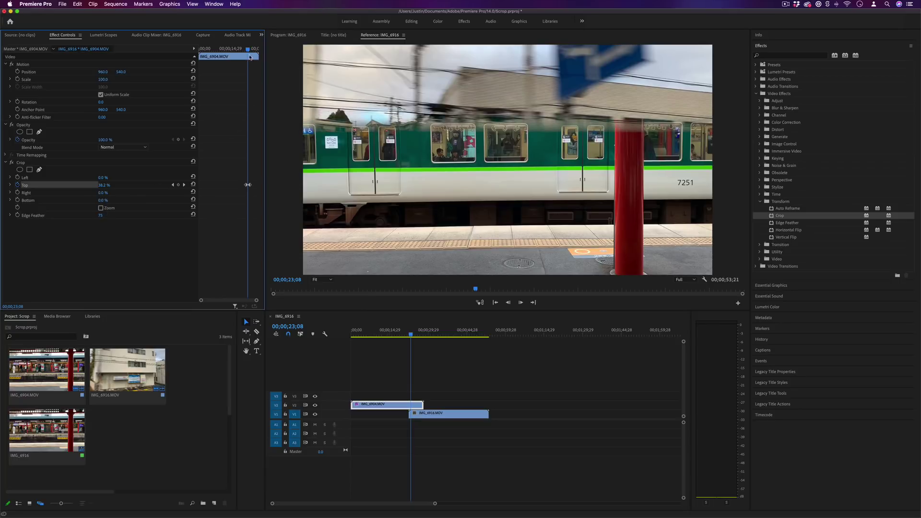
left_click_drag(248, 49, 247, 50)
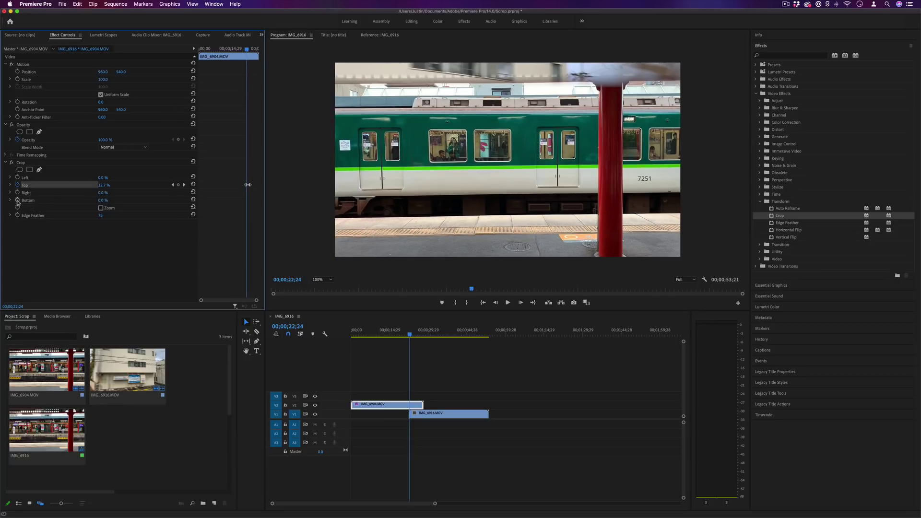
left_click(17, 200)
left_click(17, 192)
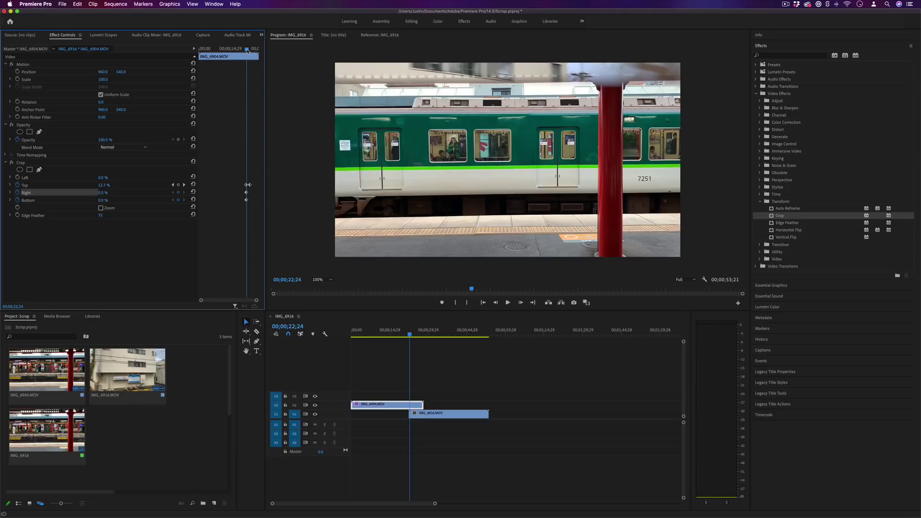
left_click_drag(247, 50, 250, 50)
mouse_move(99, 192)
left_mouse_down()
mouse_move(144, 192)
mouse_move(111, 200)
left_mouse_up()
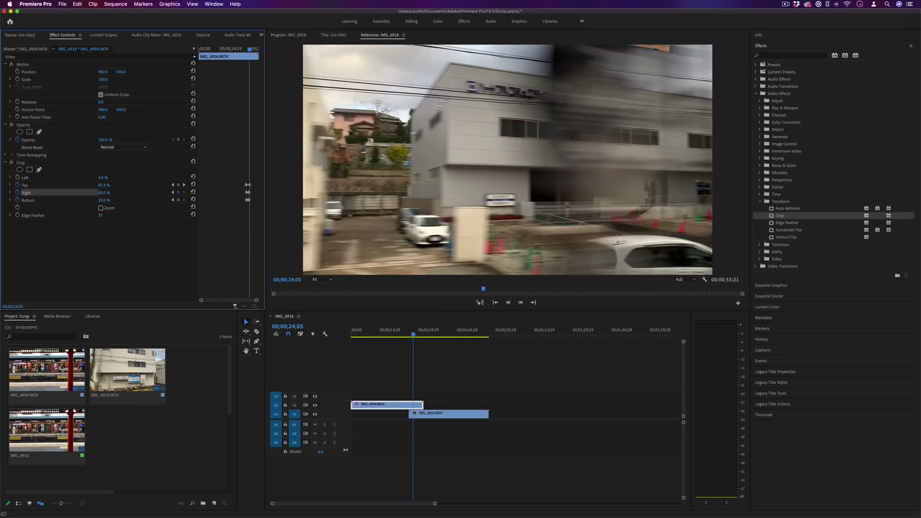
left_click_drag(248, 47, 249, 49)
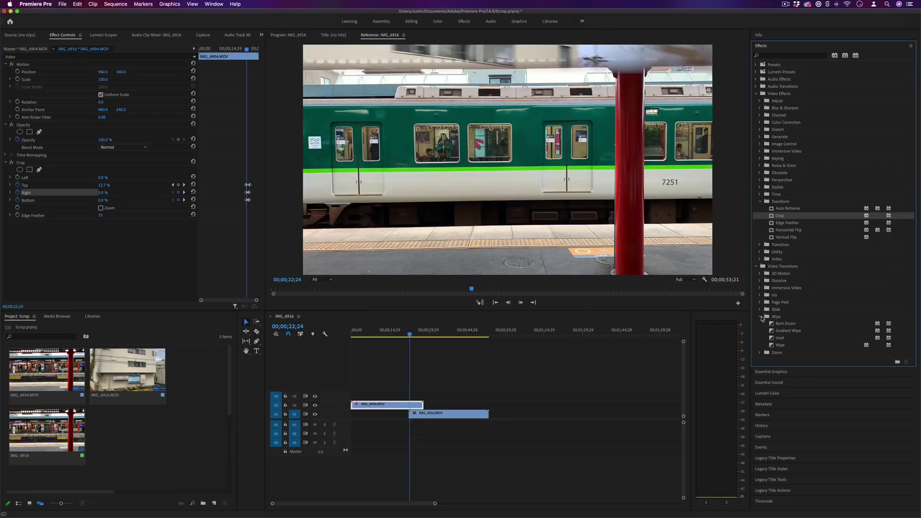
Examine the built-in Wipe video transitions and scrub through the keyframed crop for comparison.
left_click(788, 330)
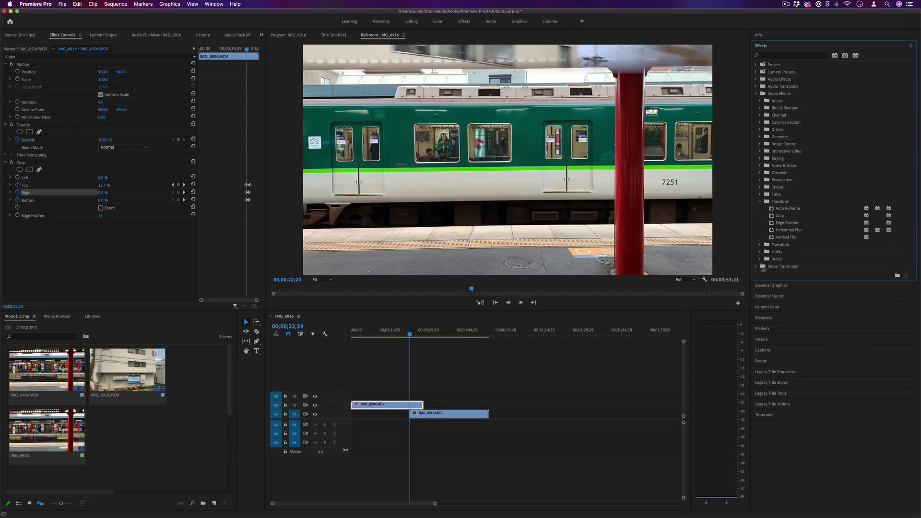
left_click(758, 266)
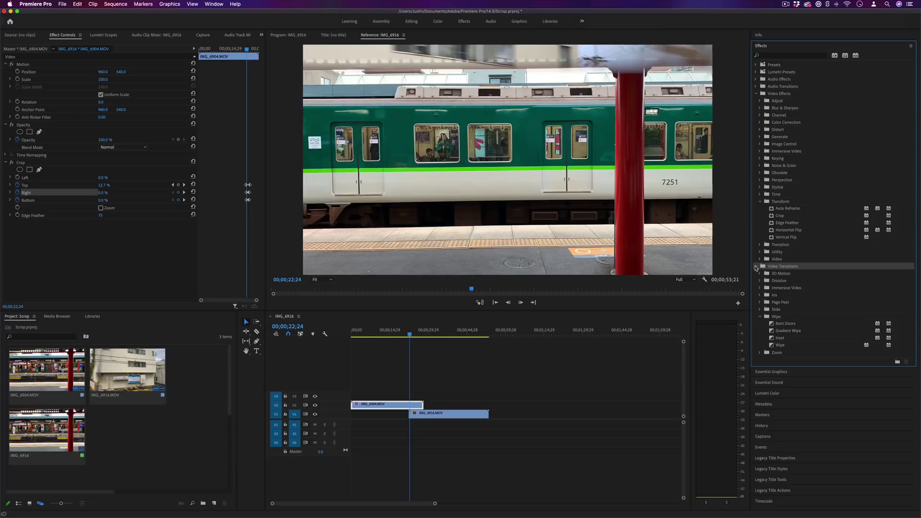
left_click(756, 267)
left_click(408, 335)
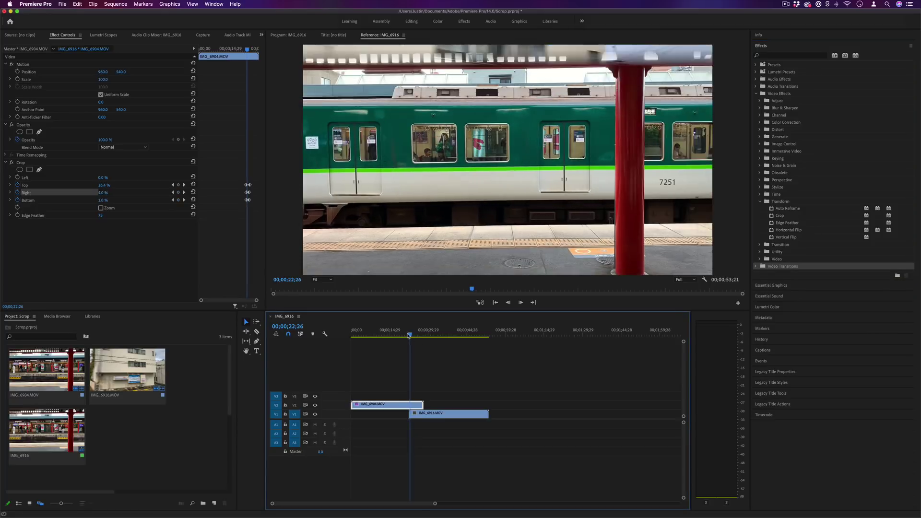
left_click_drag(408, 335, 412, 335)
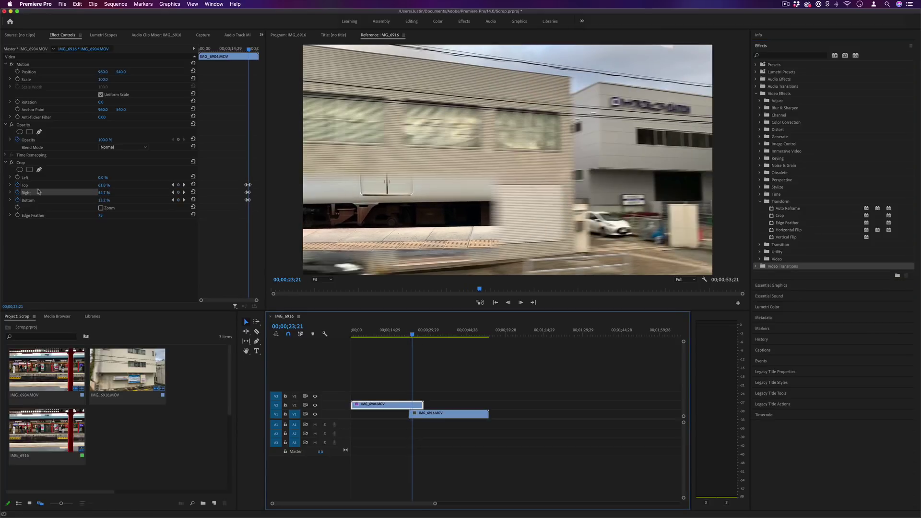
Remove all keyframes from the Crop effect's Top, Bottom and Right values.
left_click(18, 186)
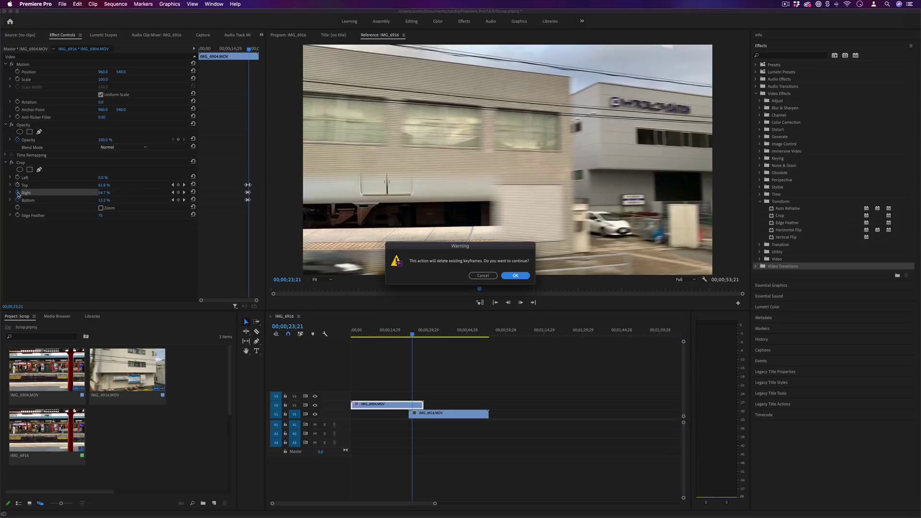
key("Return")
left_click(18, 201)
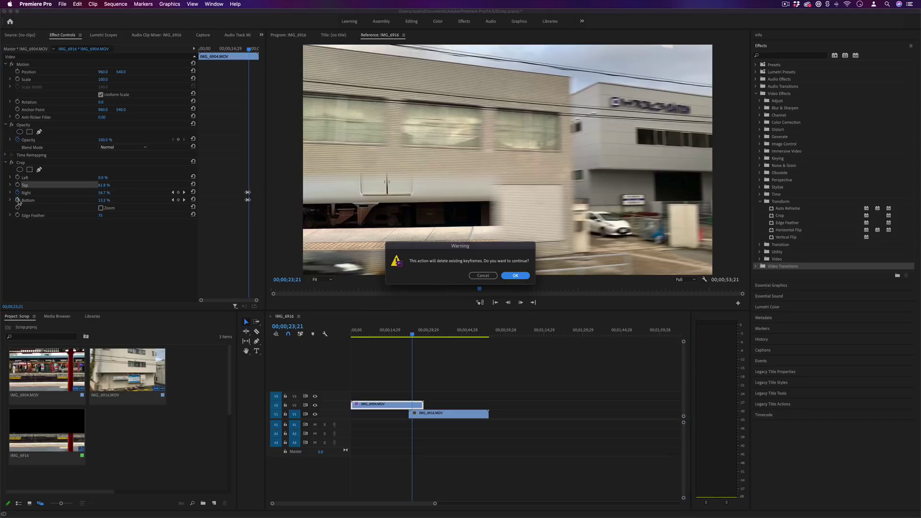
key("Return")
left_click(18, 193)
key("Return")
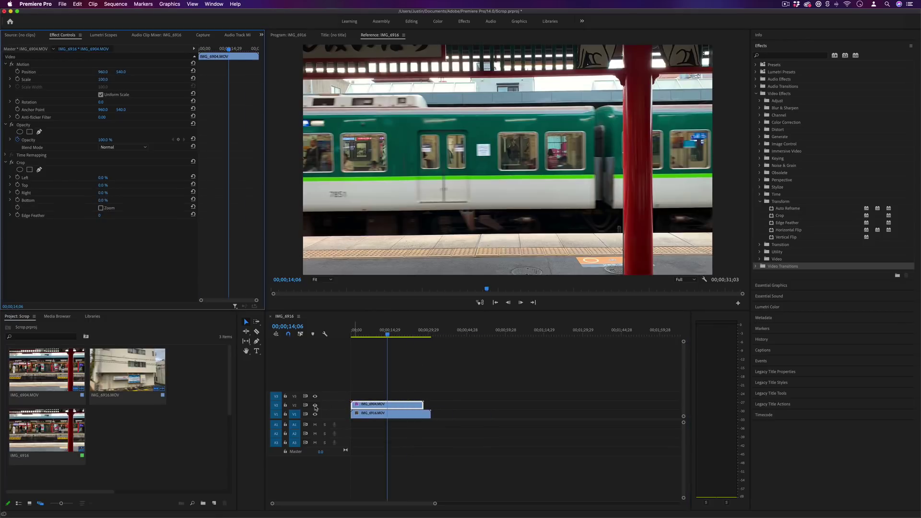
Set the Right crop of the upper IMG_6904.MOV clip to 50% and scrub through the split screen with IMG_6916.MOV.
left_click(379, 333)
key("space")
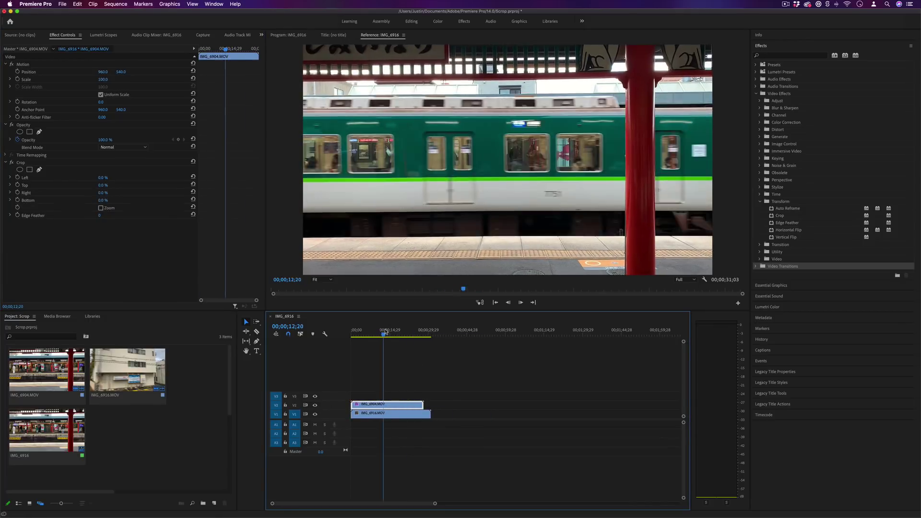
left_click(107, 193)
type("50")
key("Return")
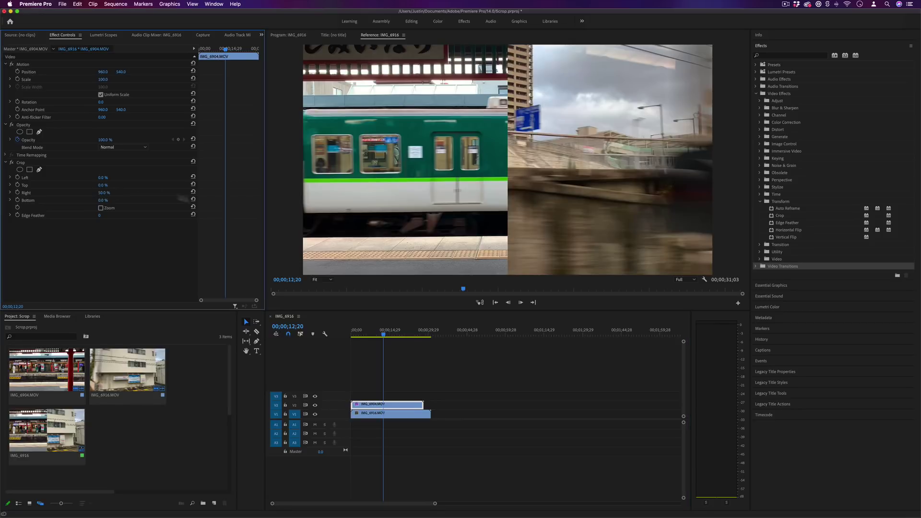
mouse_move(388, 336)
left_mouse_down()
mouse_move(398, 335)
mouse_move(374, 335)
left_mouse_up()
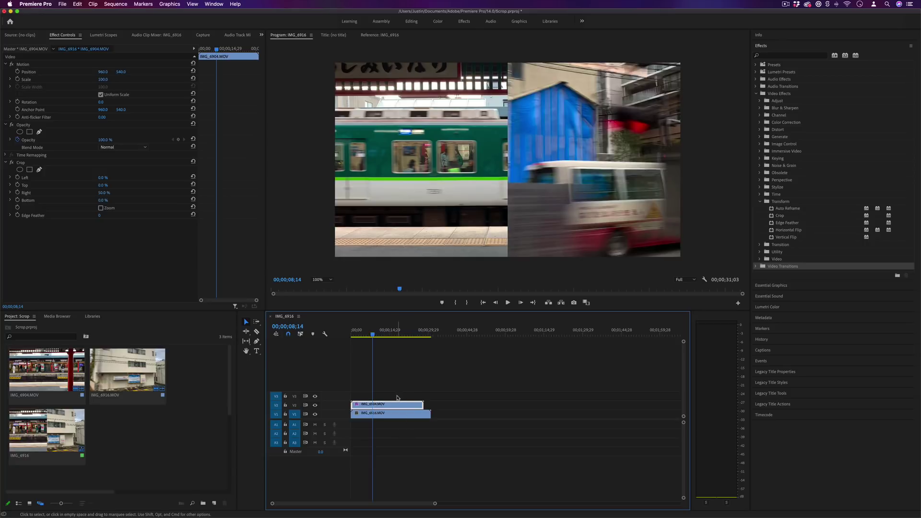
left_click_drag(378, 334, 383, 332)
Add the text "CROP EFFECT" across the middle of the split screen at 00;00;20;20.
left_click(256, 351)
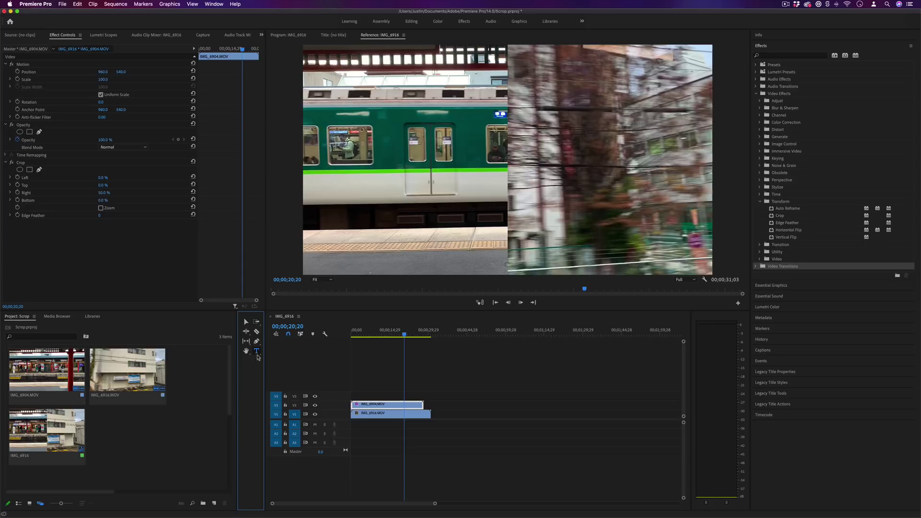
left_click(287, 35)
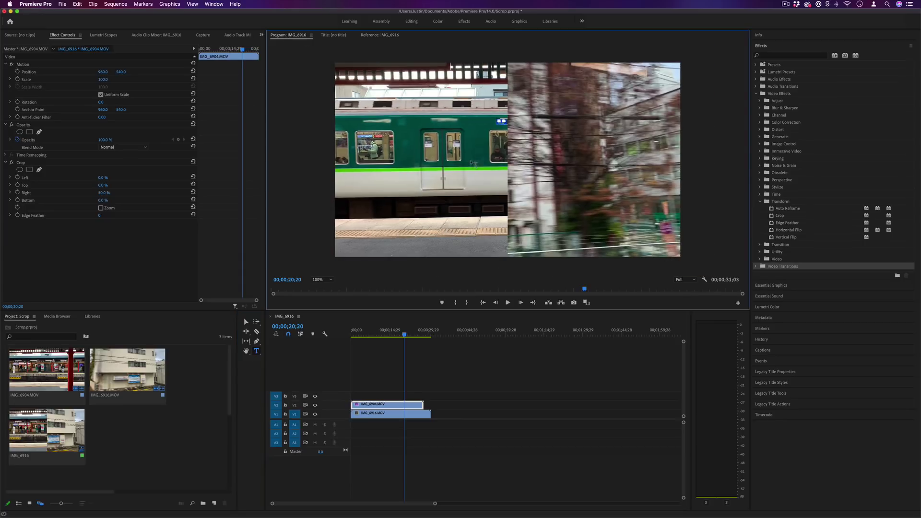
left_click(502, 164)
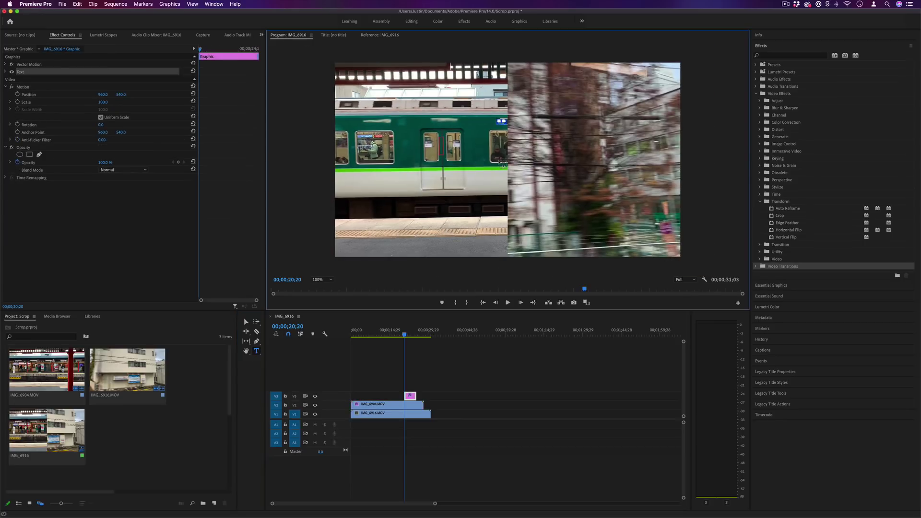
type("CROP EFFECT")
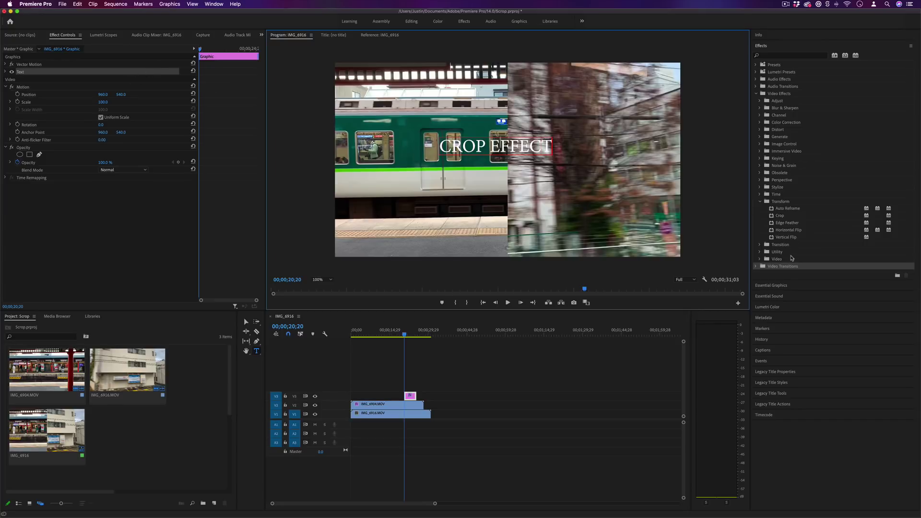
Extend the start of the CROP EFFECT title clip to an earlier time and apply the Crop effect to it.
left_click(785, 217)
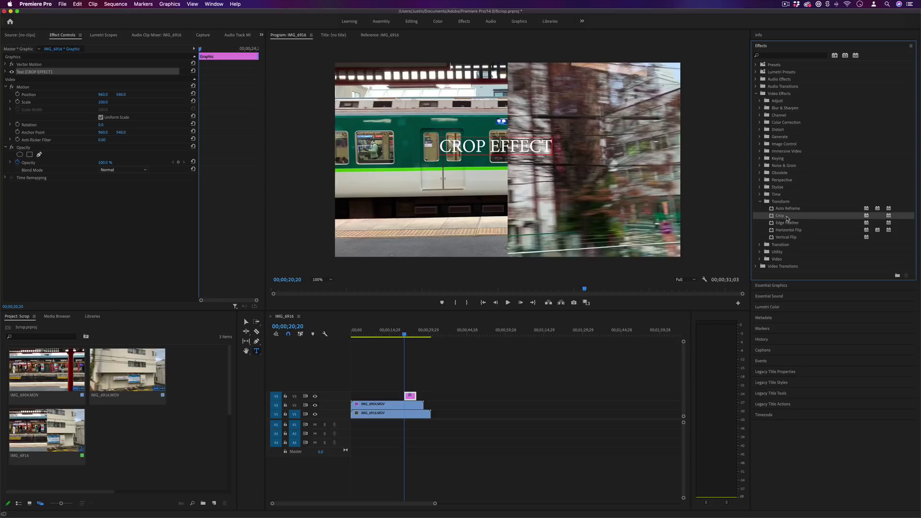
left_click_drag(406, 396, 383, 395)
left_click(387, 334)
left_click_drag(789, 217, 402, 397)
key("space")
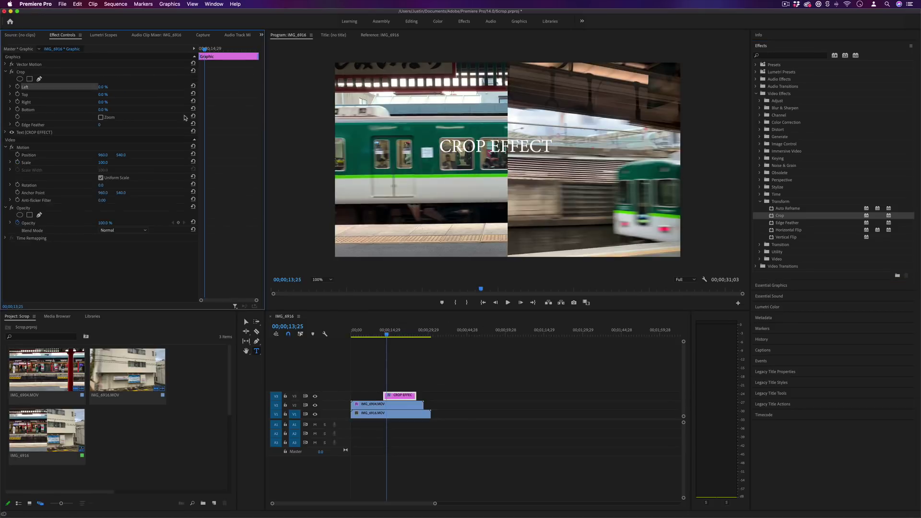
Keyframe the title's Left crop from 70% at 00;00;13;25 to 23% at 00;00;16;24 and play back the reveal.
left_click(18, 87)
left_click_drag(100, 87, 132, 87)
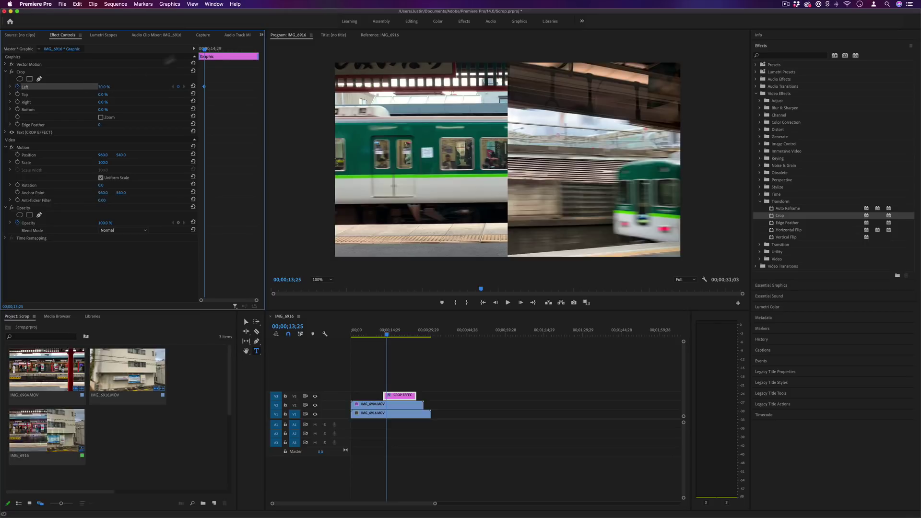
left_click_drag(209, 49, 216, 50)
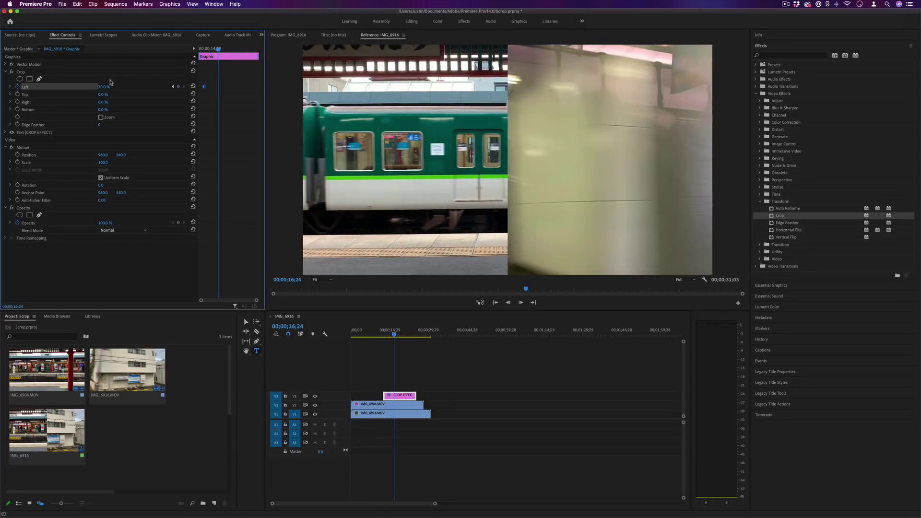
left_click_drag(105, 86, 83, 87)
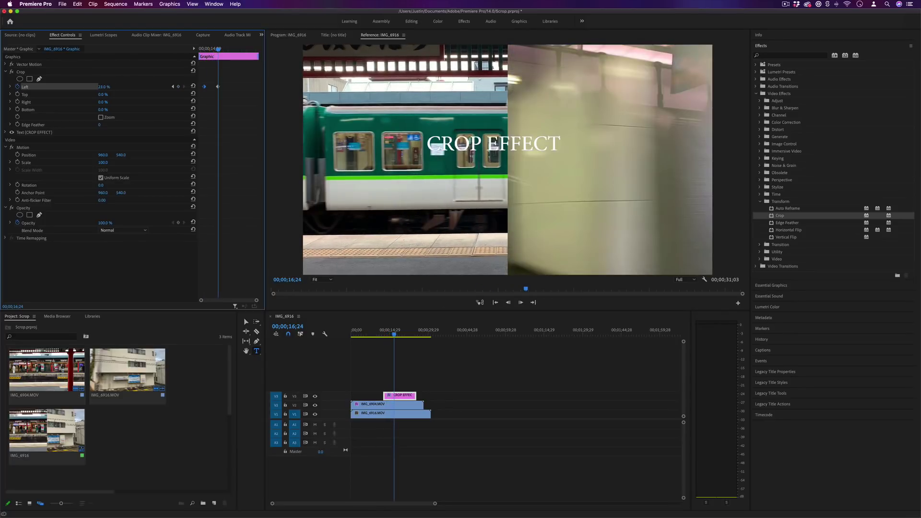
left_click_drag(393, 334, 383, 335)
key("space")
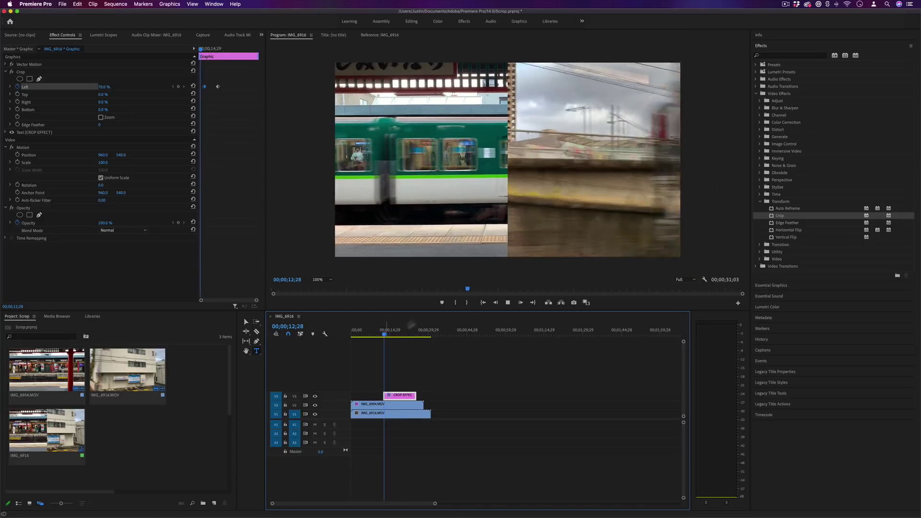
key("space")
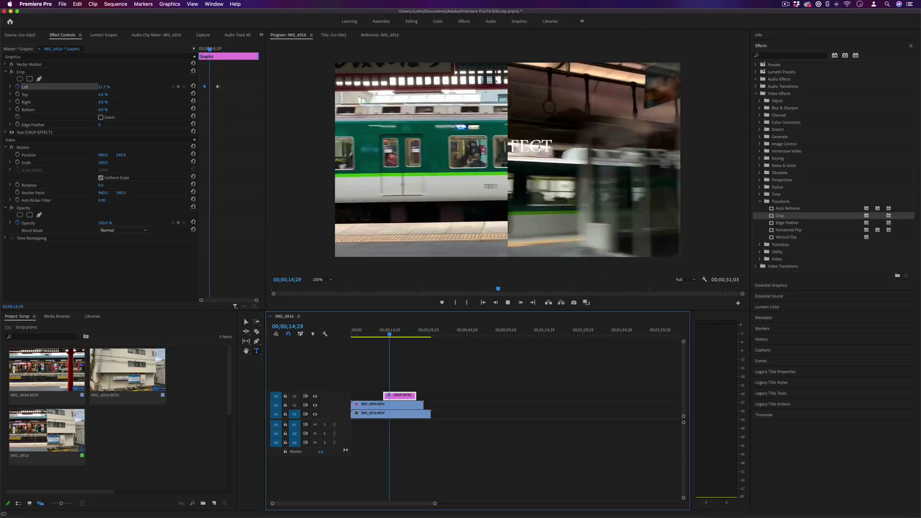
key("space")
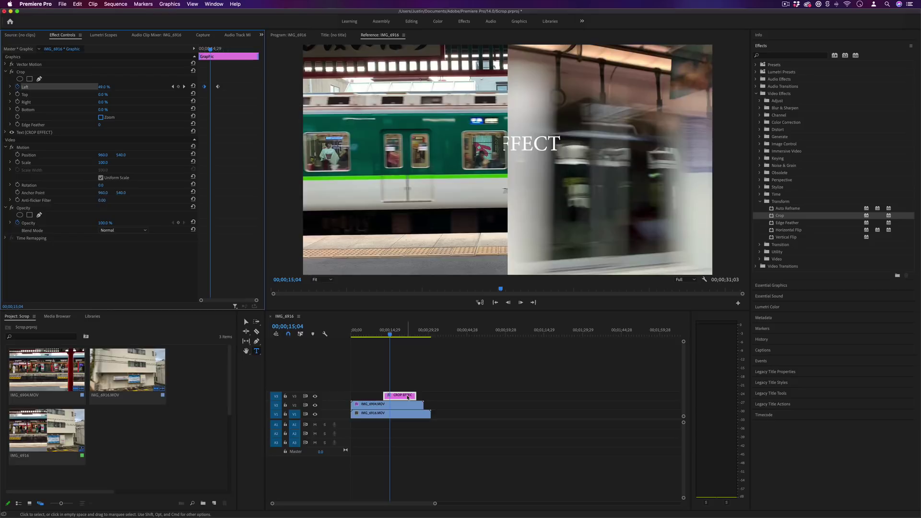
Enable Zoom in the title's Crop effect with the final Left keyframe at 0%, and play back the stretched reveal.
left_click(100, 118)
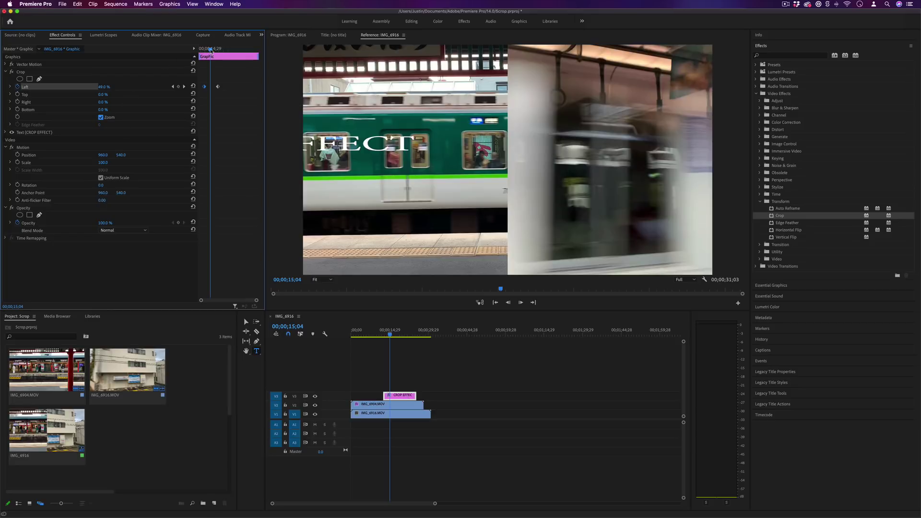
left_click(208, 49)
left_click_drag(209, 49, 202, 50)
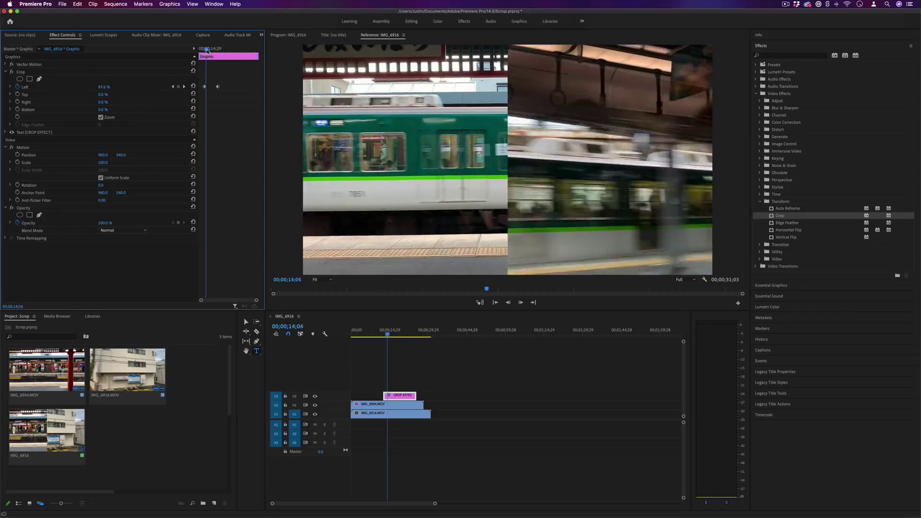
mouse_move(207, 49)
left_mouse_down()
mouse_move(217, 53)
mouse_move(202, 50)
left_mouse_up()
left_click(288, 35)
key("space")
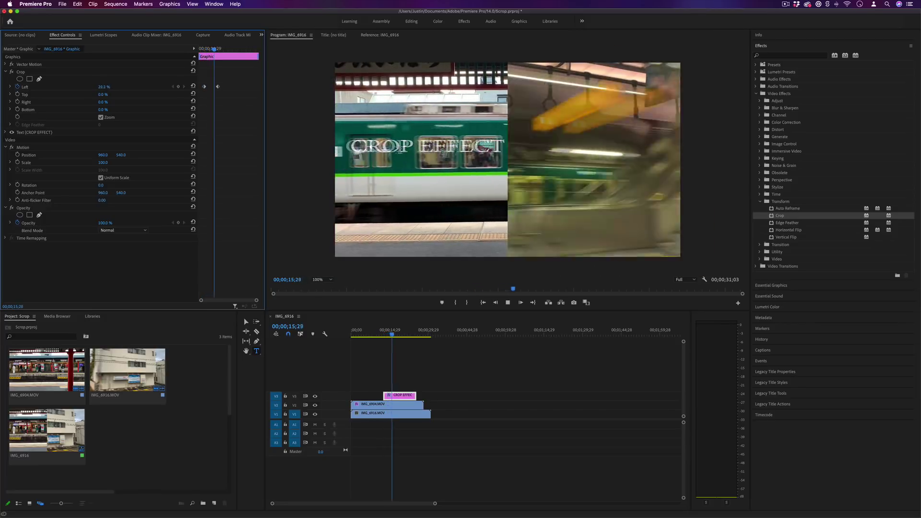
key("space")
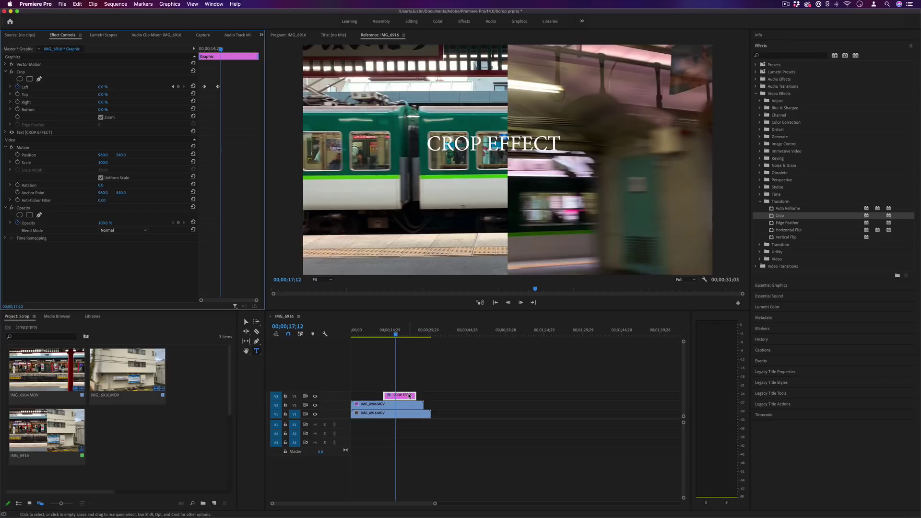
Delete the CROP EFFECT title clip and enable Zoom in the Crop effect of the upper IMG_6904.MOV clip.
key("Delete")
left_click(408, 405)
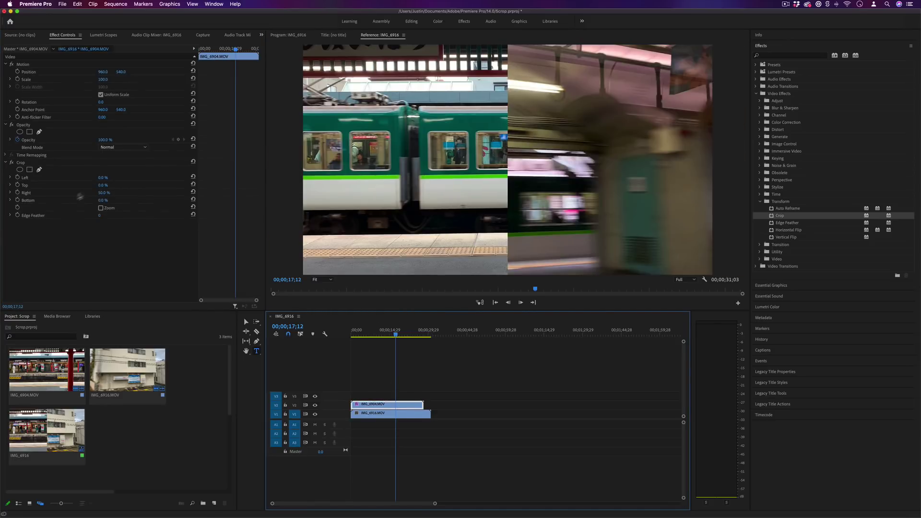
left_click(100, 208)
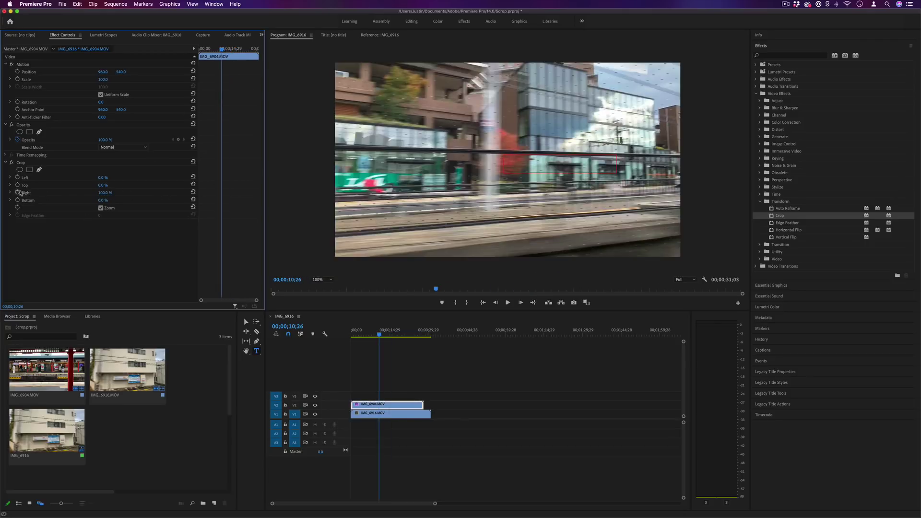
Keyframe the clip's Right crop from 100% at 00;00;10;26 to 0% at 00;00;19;02 and play back the transition.
left_click(18, 193)
left_click_drag(234, 49, 239, 48)
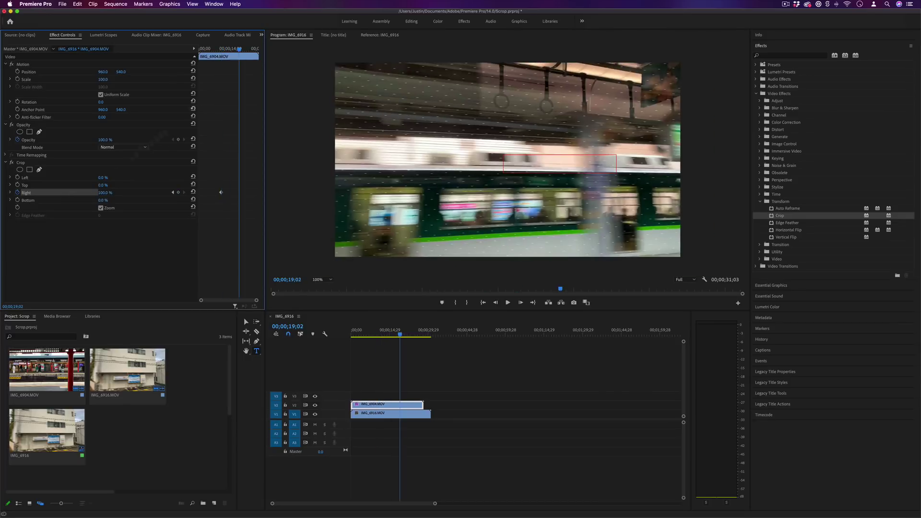
left_click_drag(104, 193, 56, 193)
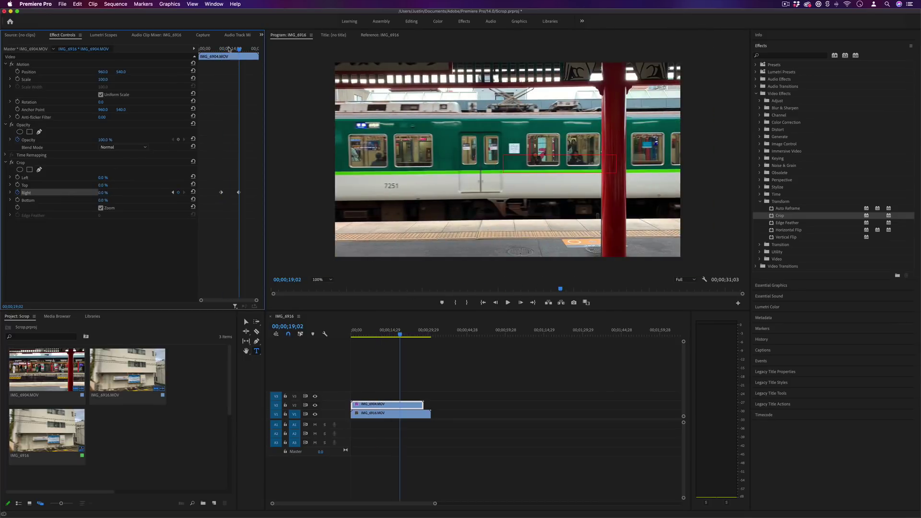
left_click_drag(229, 49, 222, 48)
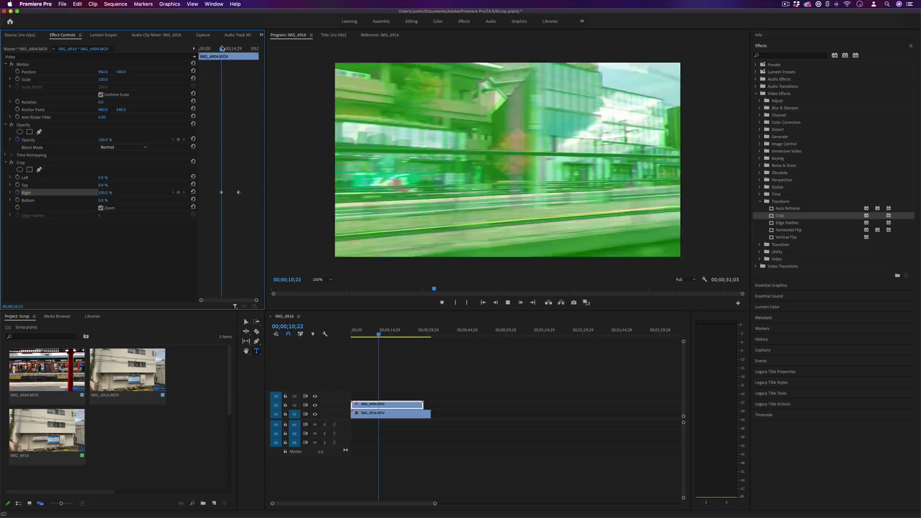
key("space")
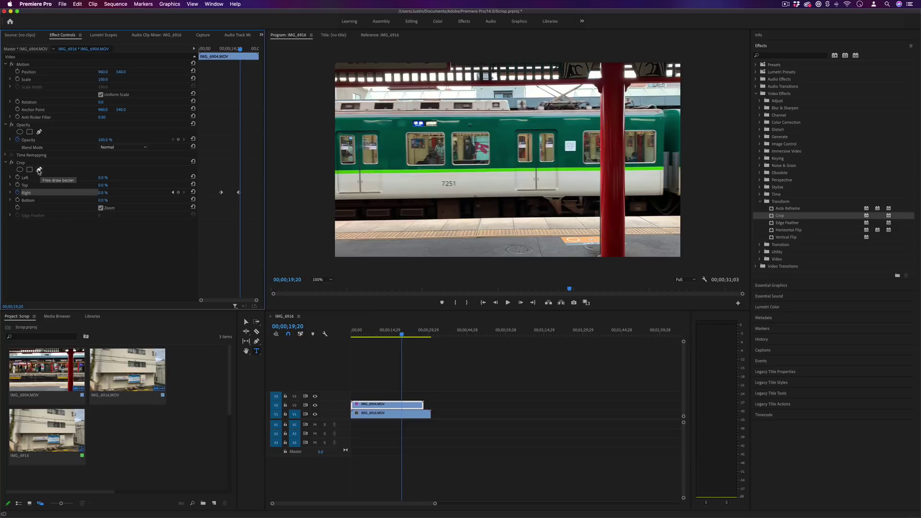
Draw a rectangle shape over the train, apply the Crop effect to it and adjust its Left crop.
left_click(257, 341)
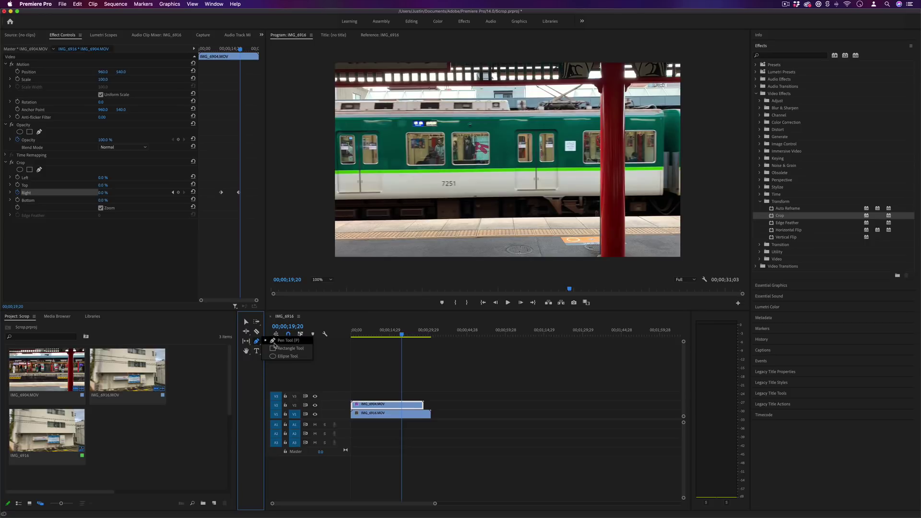
left_click(283, 350)
left_click_drag(452, 142, 565, 200)
left_click_drag(777, 216, 407, 396)
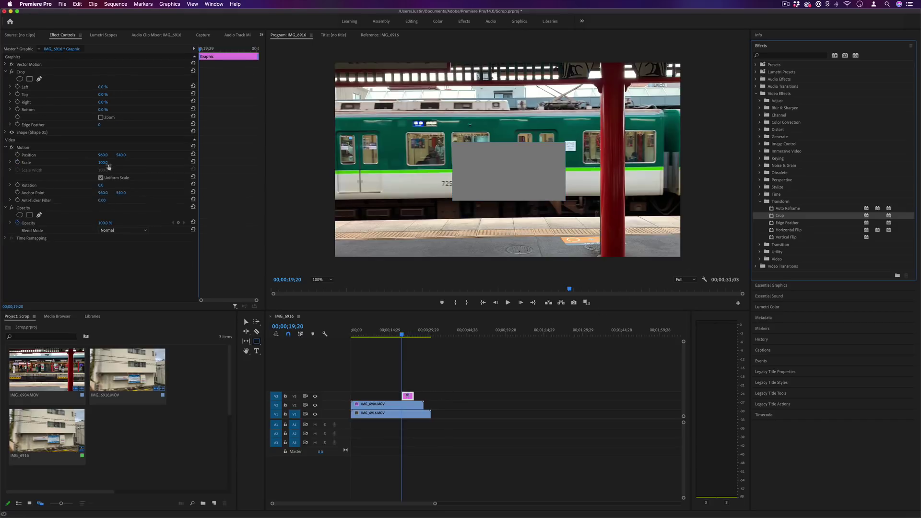
mouse_move(103, 87)
left_mouse_down()
mouse_move(148, 86)
mouse_move(103, 87)
mouse_move(133, 87)
mouse_move(114, 86)
left_mouse_up()
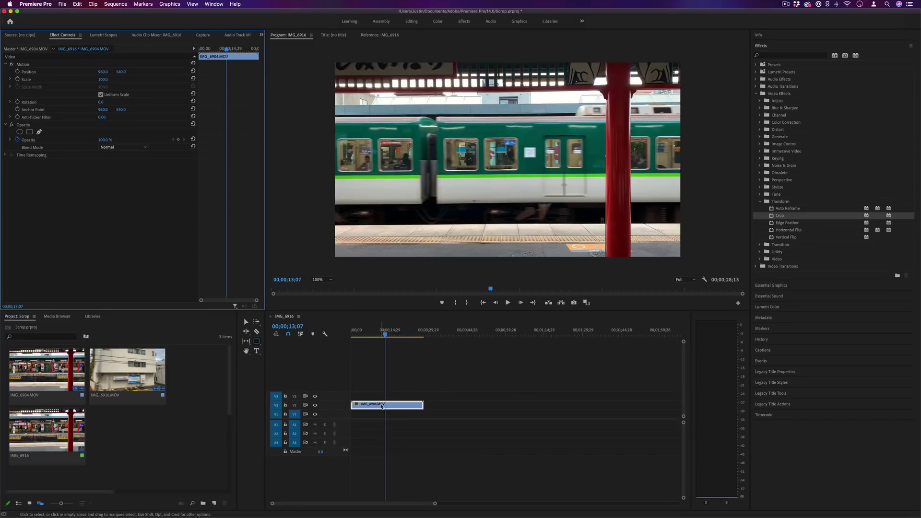
Apply the Crop effect to the lone IMG_6904.MOV clip and add 0% Top and Bottom keyframes at 00;00;13;07.
left_click(344, 390)
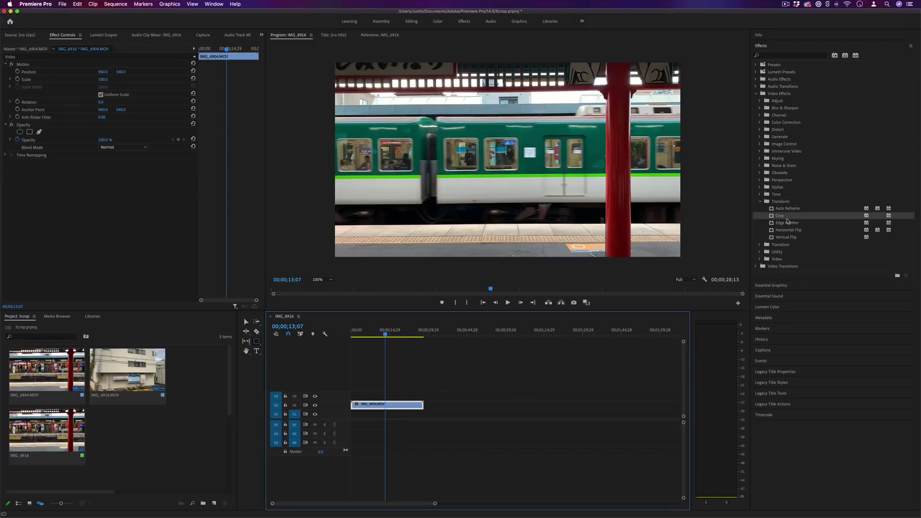
left_click_drag(797, 219, 391, 405)
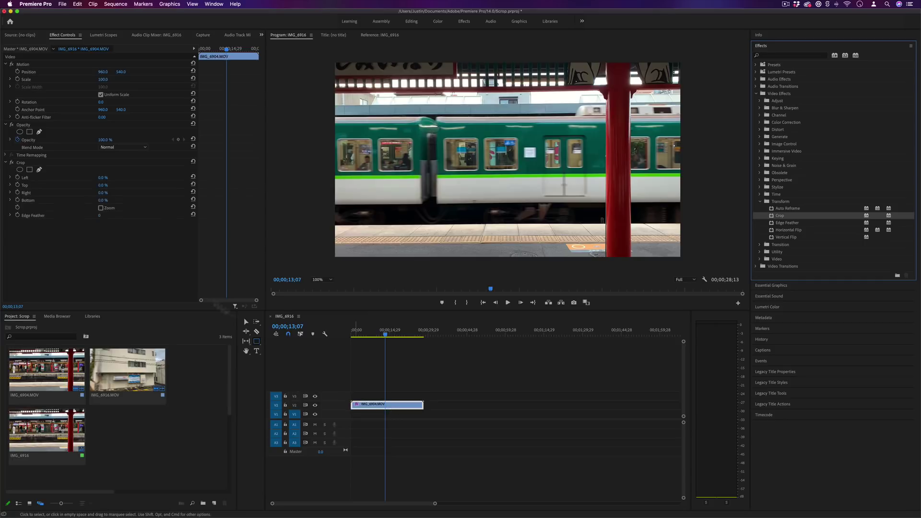
left_click(17, 185)
left_click(17, 200)
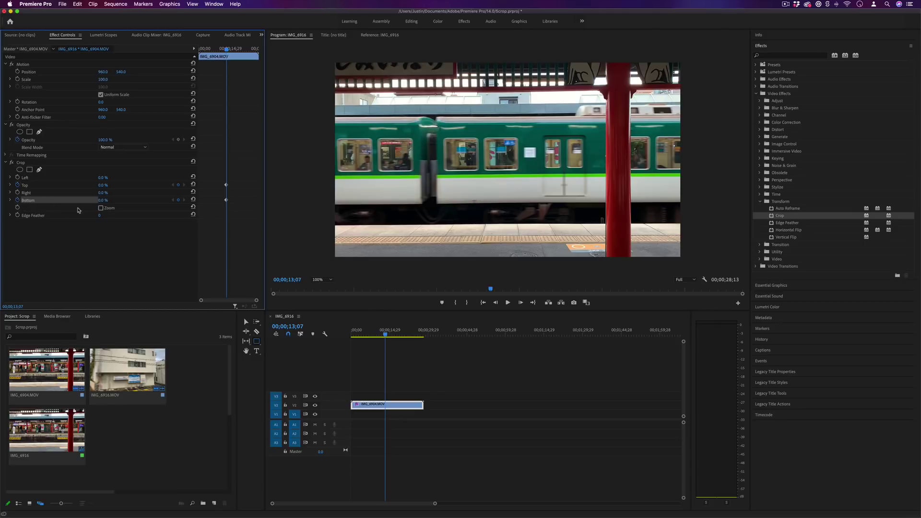
Set the Top and Bottom crop values to 55% at 00;00;16;15.
left_click_drag(227, 50, 233, 50)
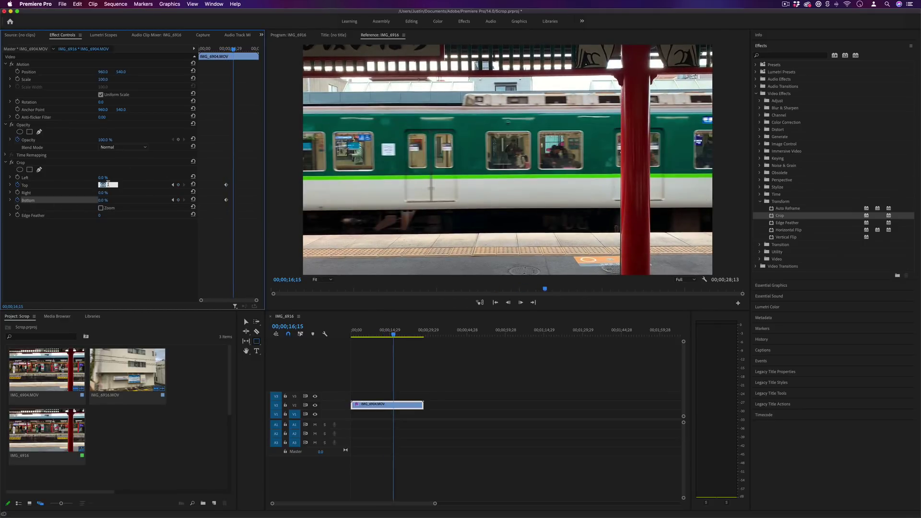
key("Return")
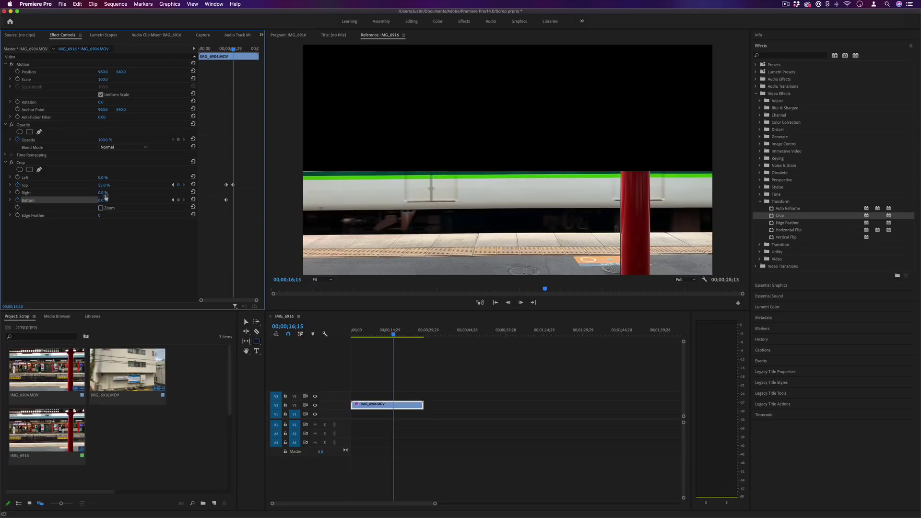
key("Return")
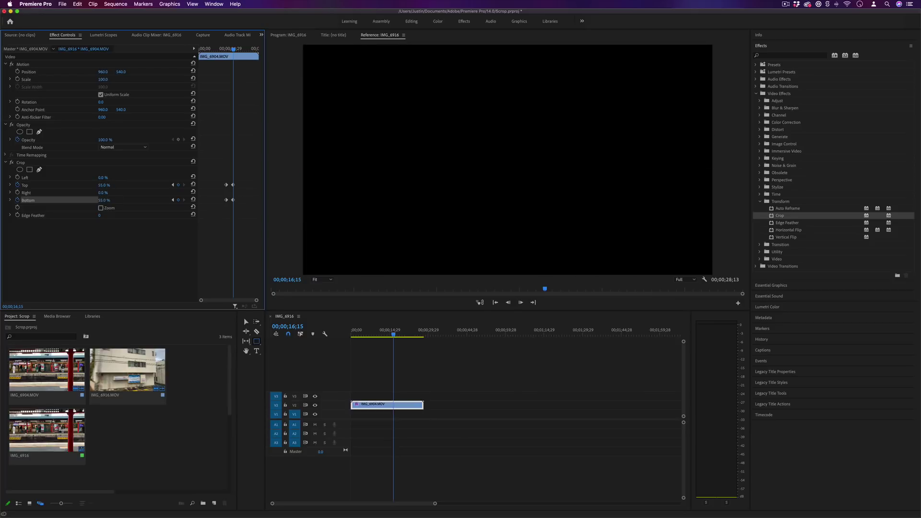
Set the Top and Bottom crop values back to 0% at 00;00;21;08 and play back the closing and opening animation.
left_click_drag(235, 53, 245, 52)
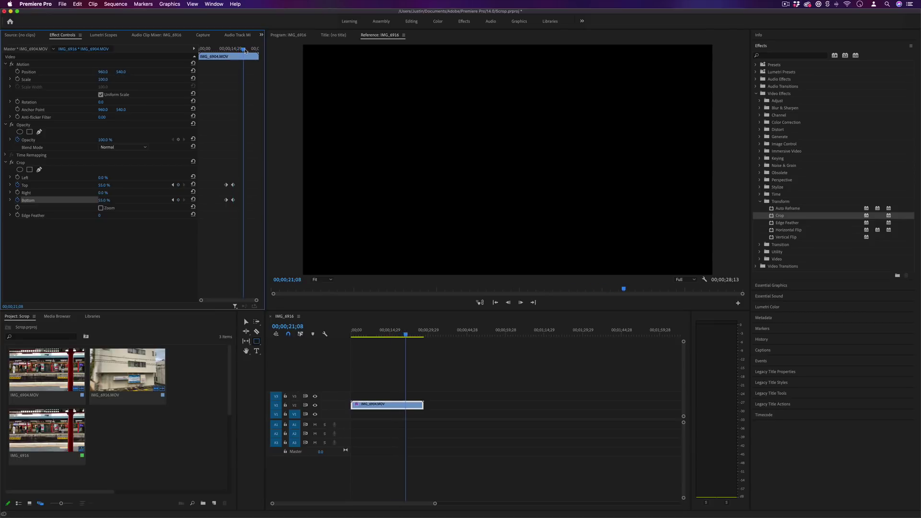
left_click_drag(105, 186, 77, 185)
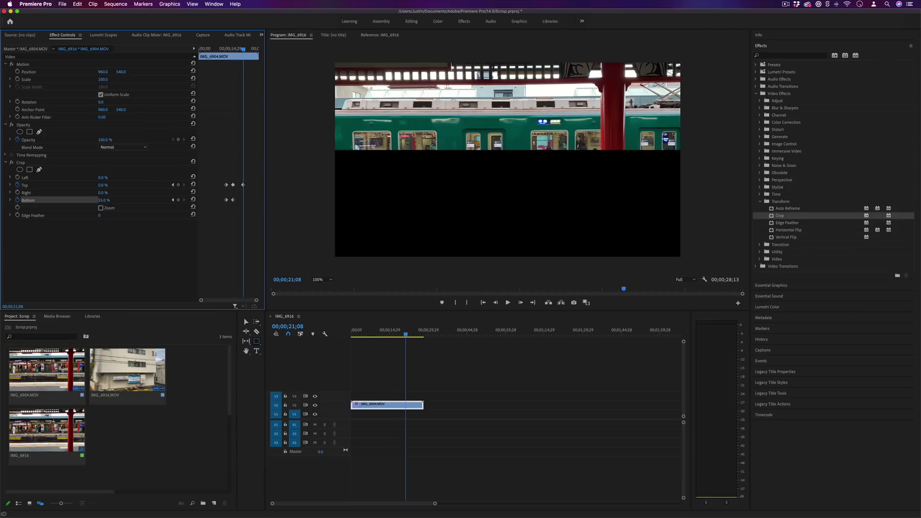
left_click(103, 200)
type("0")
key("Return")
left_click_drag(242, 50, 223, 50)
key("space")
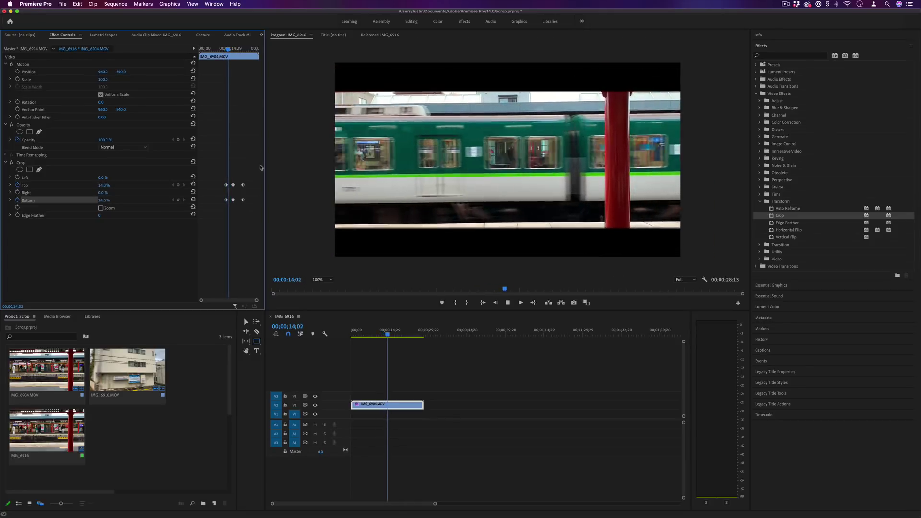
key("space")
Move the Top and Bottom crop keyframes closer together, set the crop's Edge Feather to 29 and preview the faster blink.
mouse_move(233, 211)
left_mouse_down()
mouse_move(231, 178)
mouse_move(229, 201)
left_mouse_up()
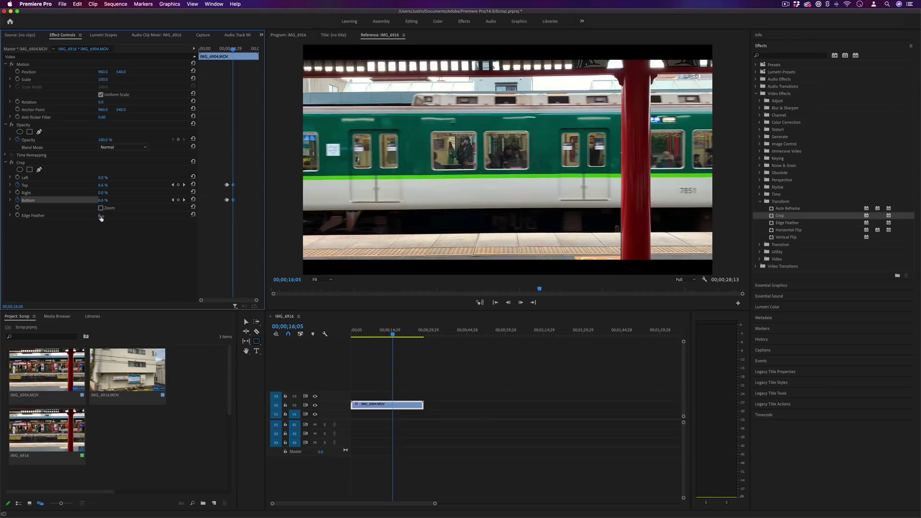
left_click_drag(100, 216, 115, 216)
left_click(228, 49)
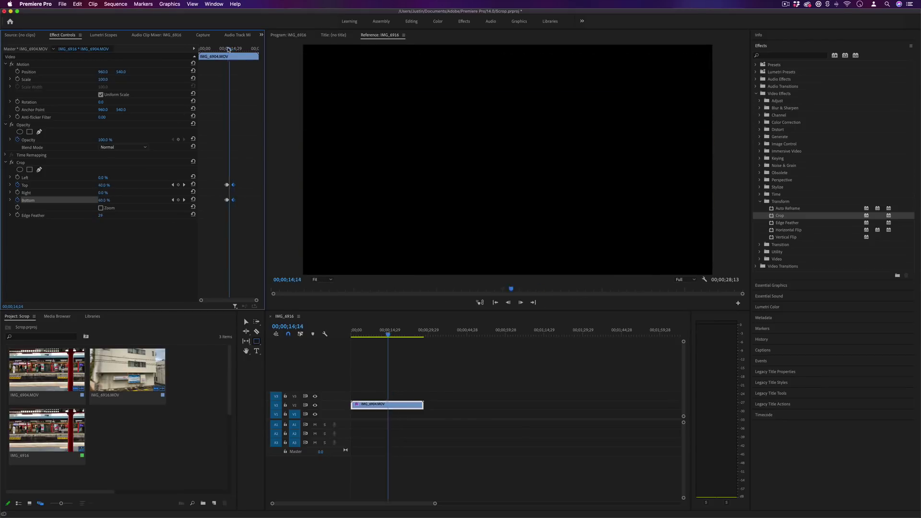
left_click_drag(229, 50, 226, 49)
key("space")
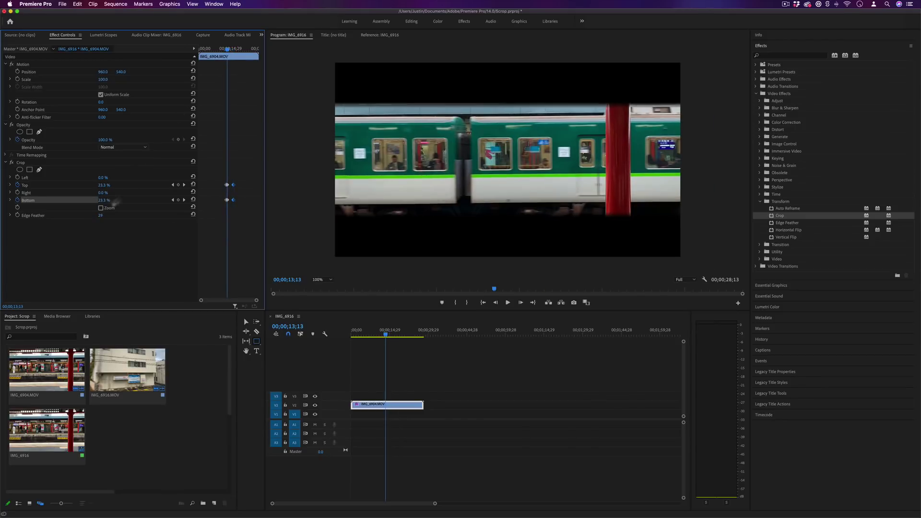
Set the crop's Edge Feather to 52 and play back the soft-edged closing and opening animation.
left_click_drag(99, 217, 109, 216)
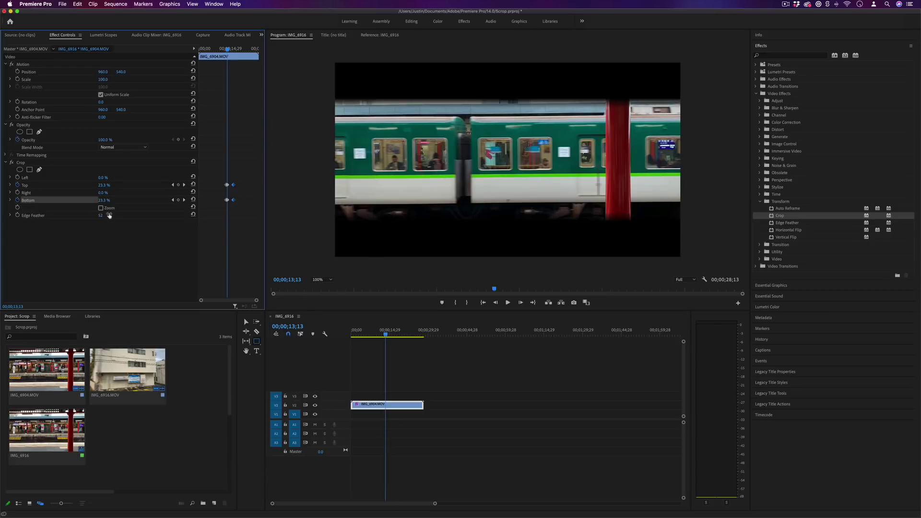
left_click_drag(226, 49, 226, 49)
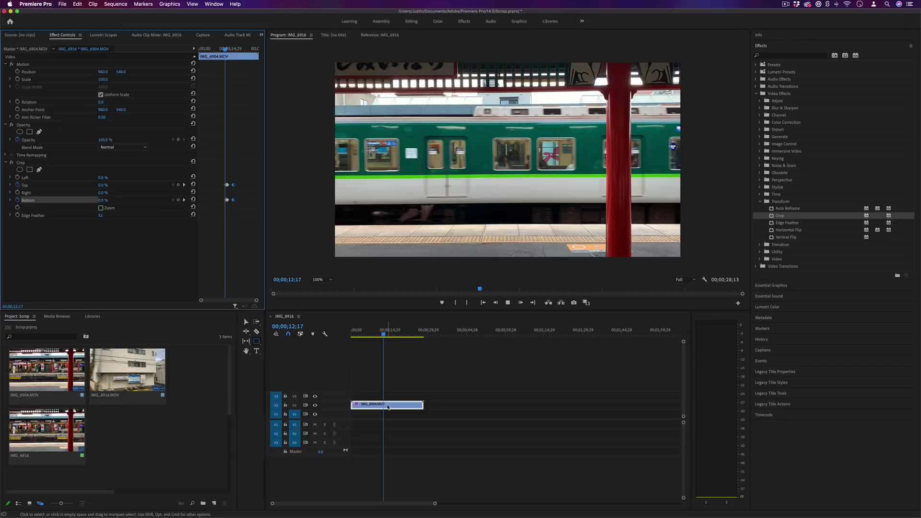
key("space")
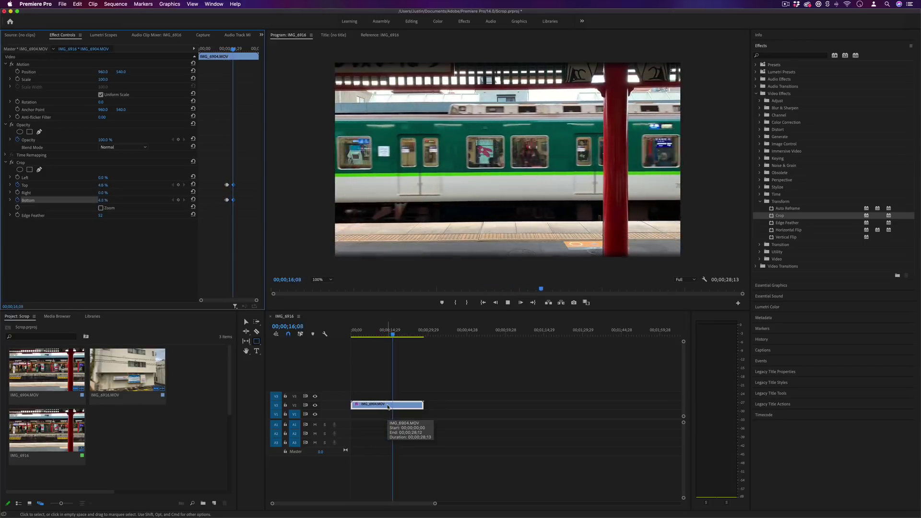
key("space")
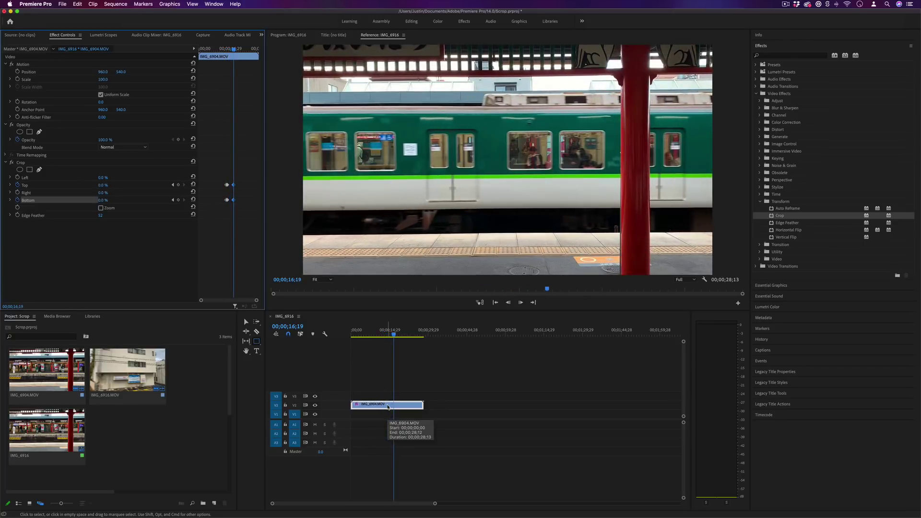
Apply the Barn Doors wipe transition to the end of the IMG_6904.MOV clip and play it back.
left_click(756, 267)
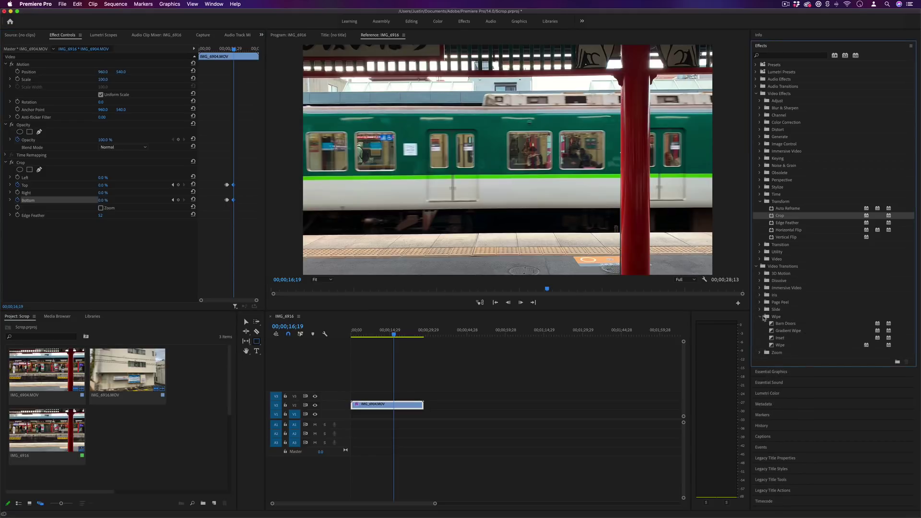
left_click(779, 325)
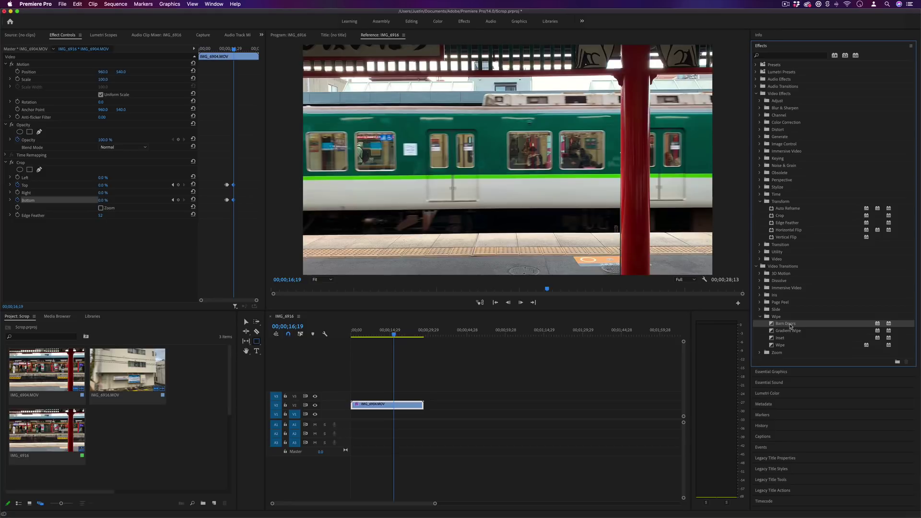
left_click_drag(787, 326, 421, 406)
left_click_drag(419, 331, 423, 331)
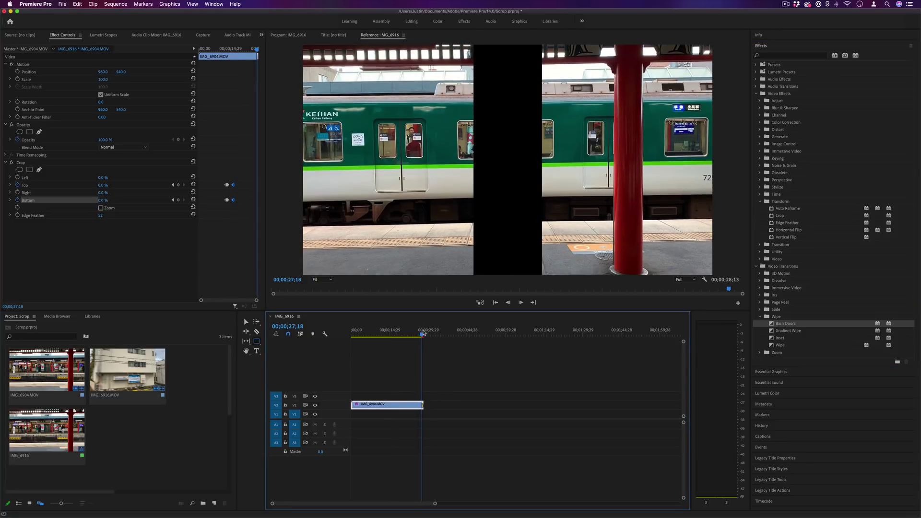
key("space")
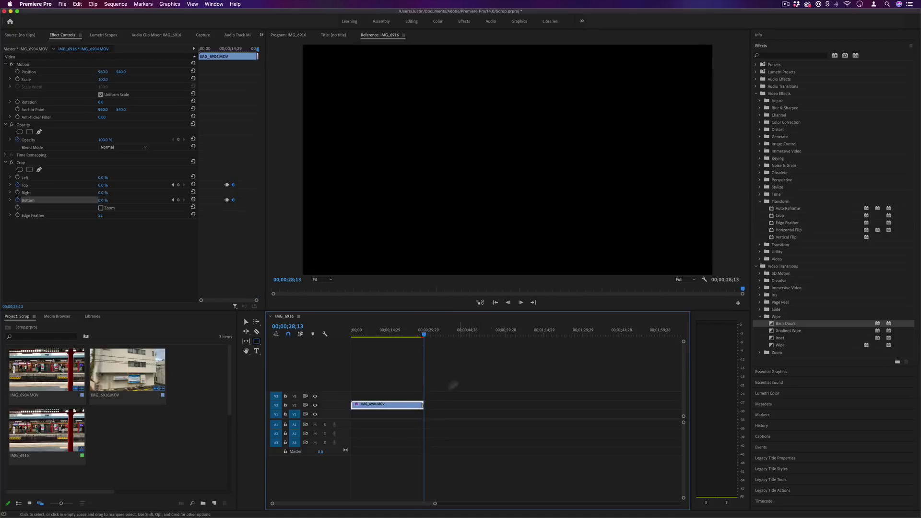
Change the Barn Doors transition to a vertical direction with Reverse enabled and play back the end of the clip.
left_click(422, 405)
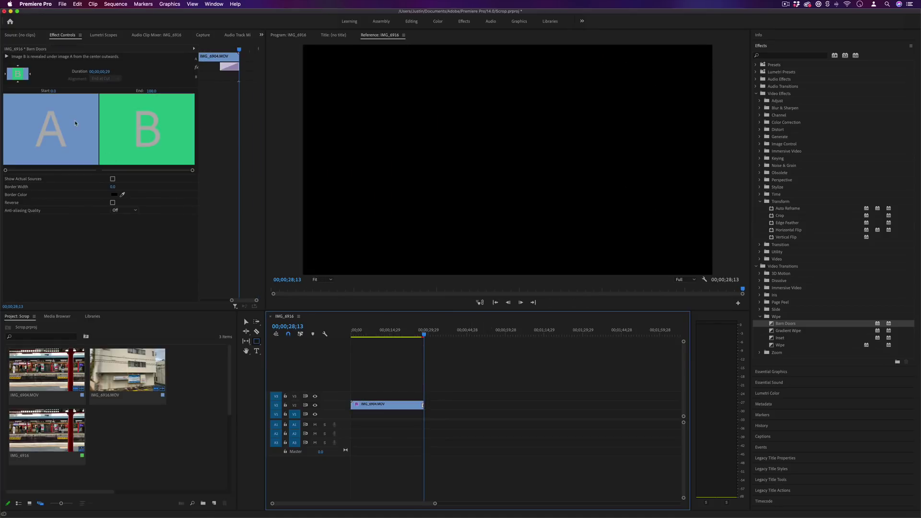
left_click(18, 82)
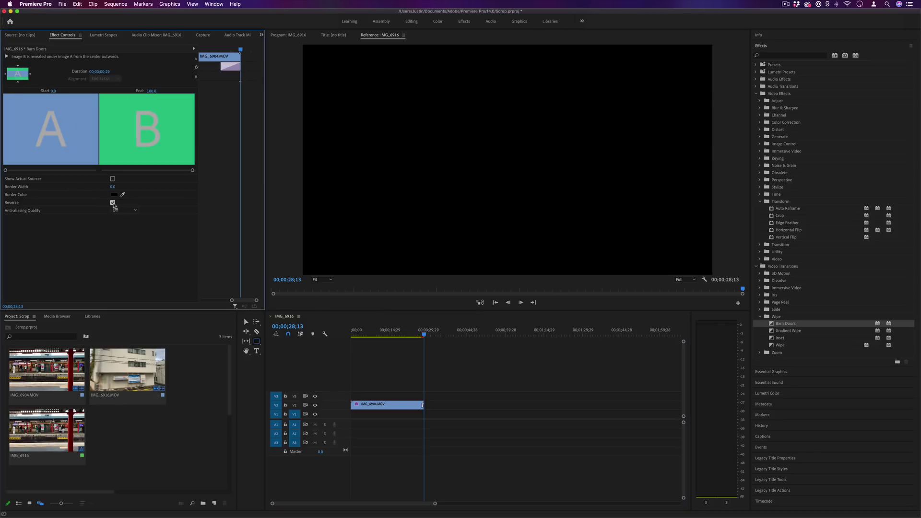
left_click(113, 203)
left_click_drag(422, 335, 420, 336)
key("space")
key("space")
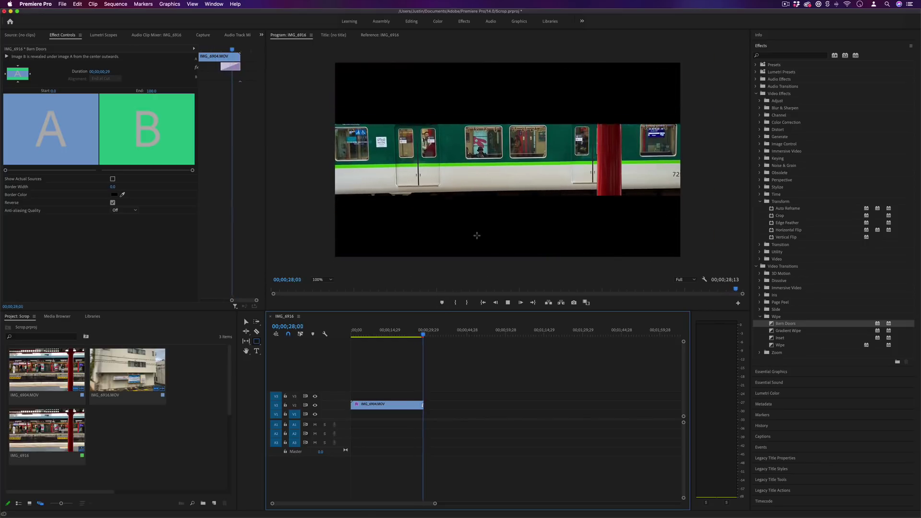